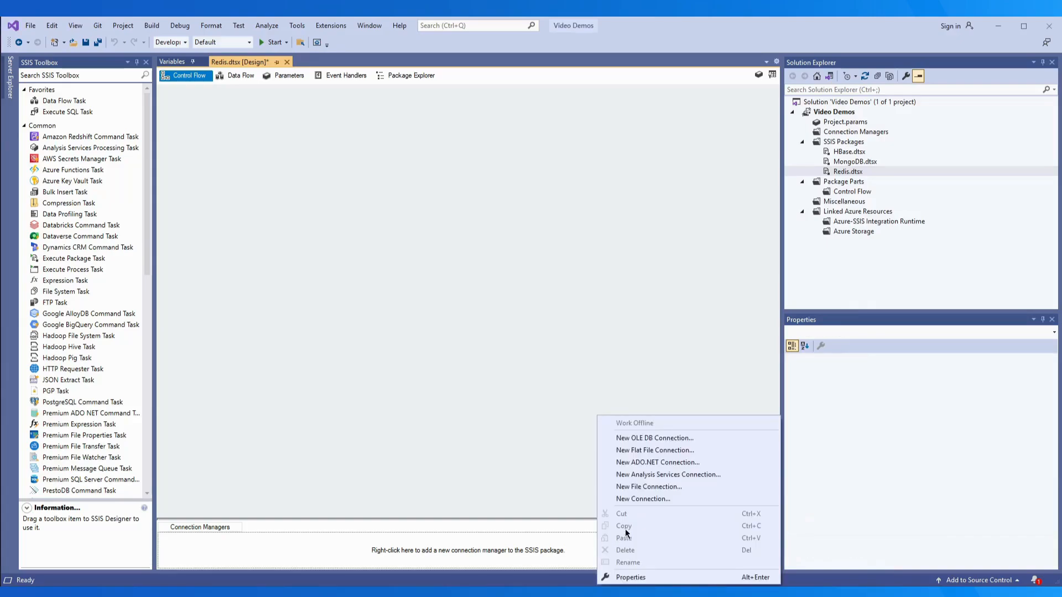
# Add a new Redis connection manager to the Redis.dtsx package
pyautogui.click(638, 499)
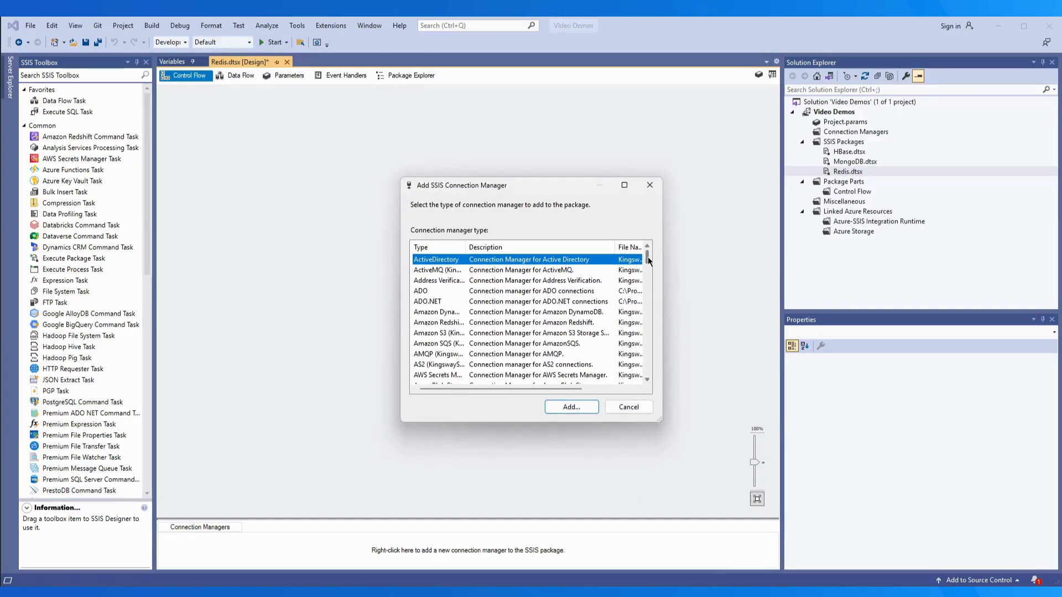
pyautogui.moveTo(647, 259); pyautogui.dragTo(647, 350)
pyautogui.click(433, 332)
pyautogui.click(563, 407)
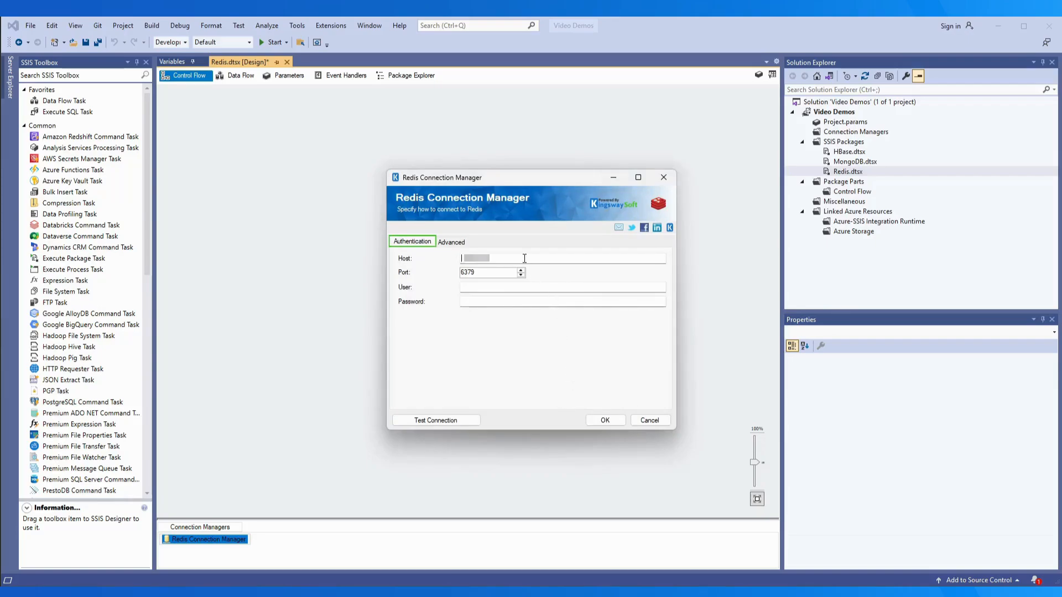
# Enter the Redis host, user name admin and the account password, then view the Advanced properties
pyautogui.click(524, 258)
pyautogui.write('19')
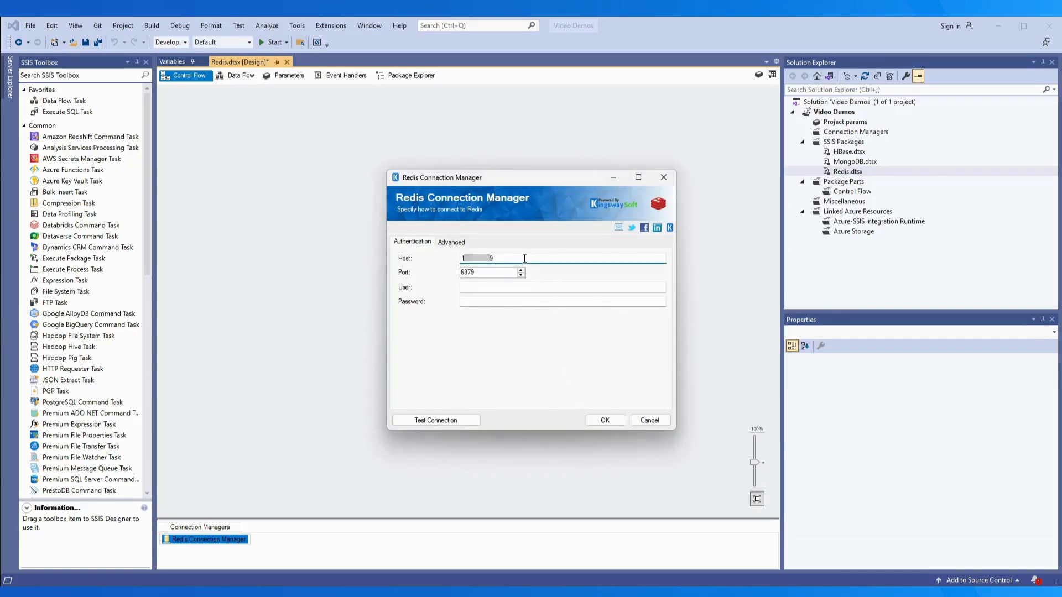
pyautogui.click(517, 287)
pyautogui.write('admin')
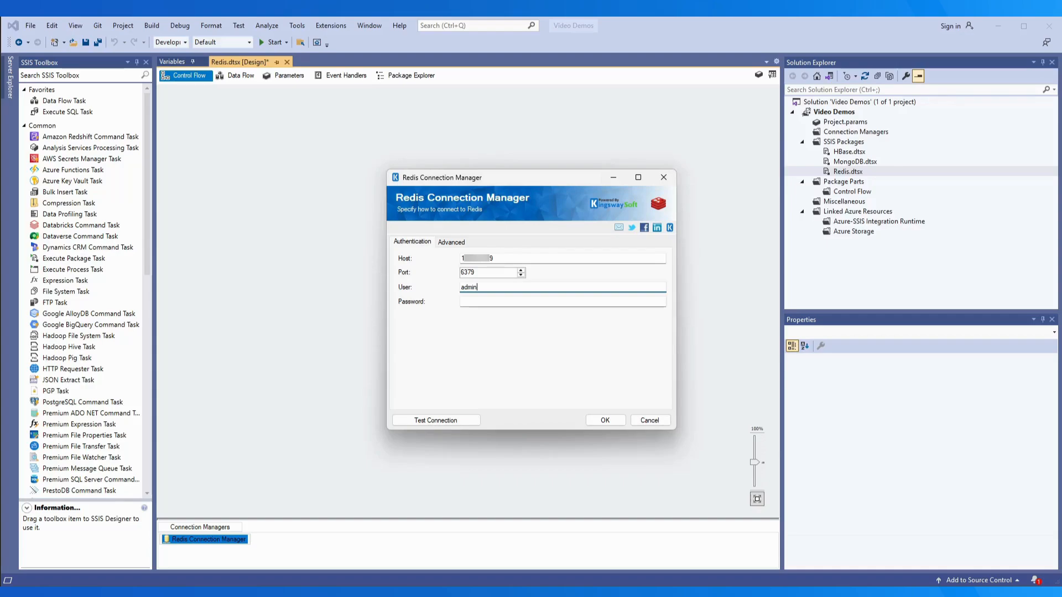
pyautogui.click(516, 304)
pyautogui.write('•••••••')
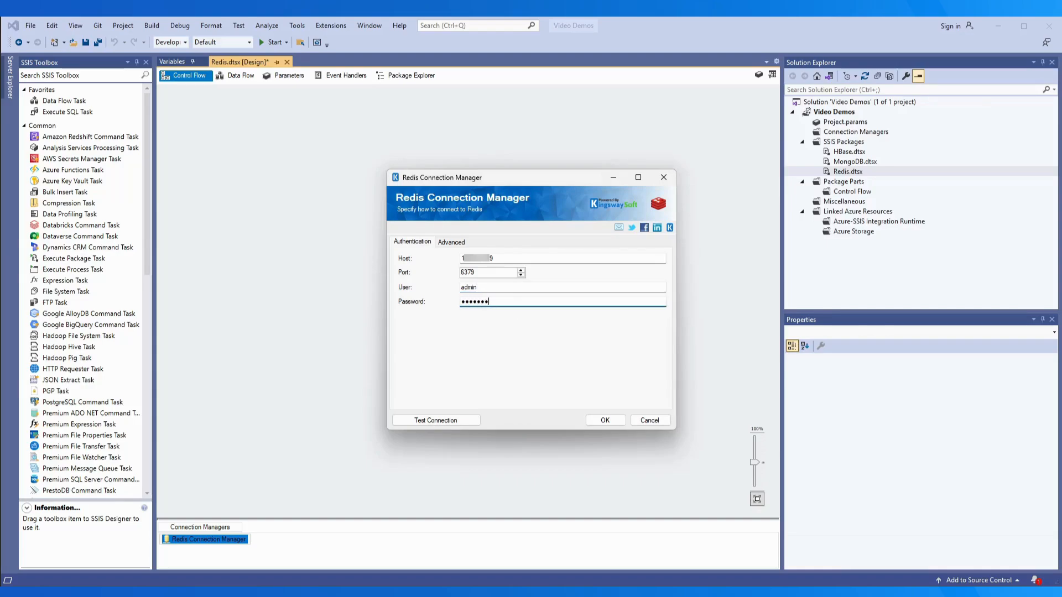
pyautogui.write('•••••')
pyautogui.click(461, 245)
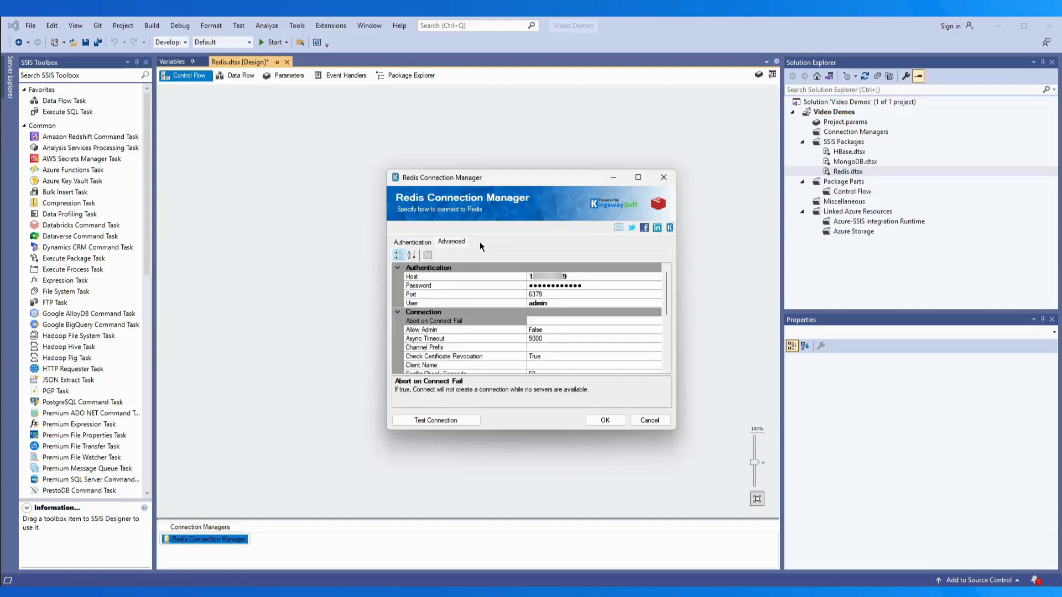
# Collapse the Authentication group, test the Redis connection successfully, and save the connection manager
pyautogui.click(398, 268)
pyautogui.click(399, 267)
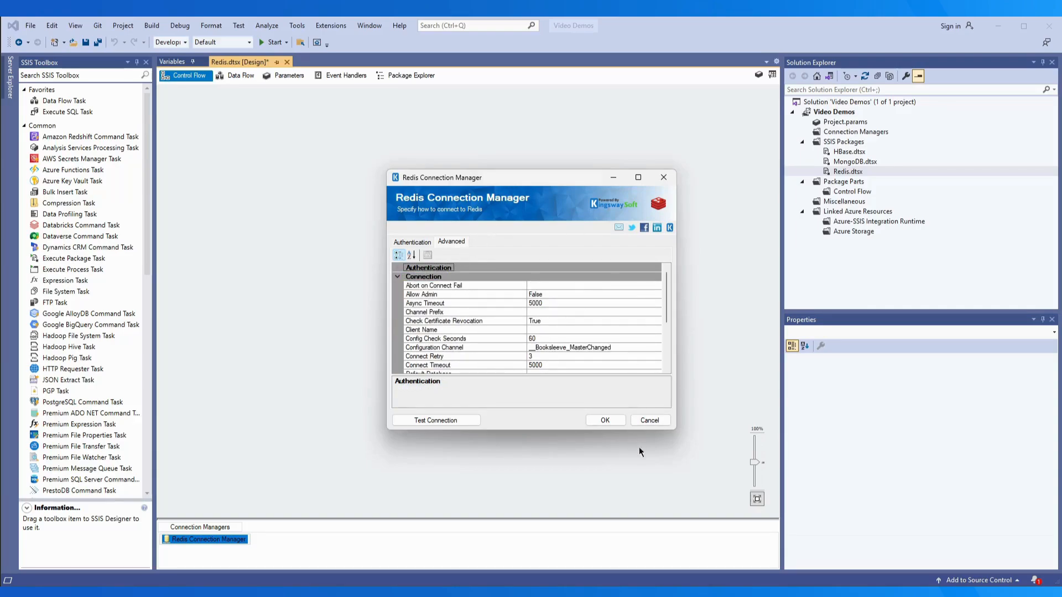
pyautogui.moveTo(675, 434); pyautogui.dragTo(666, 521)
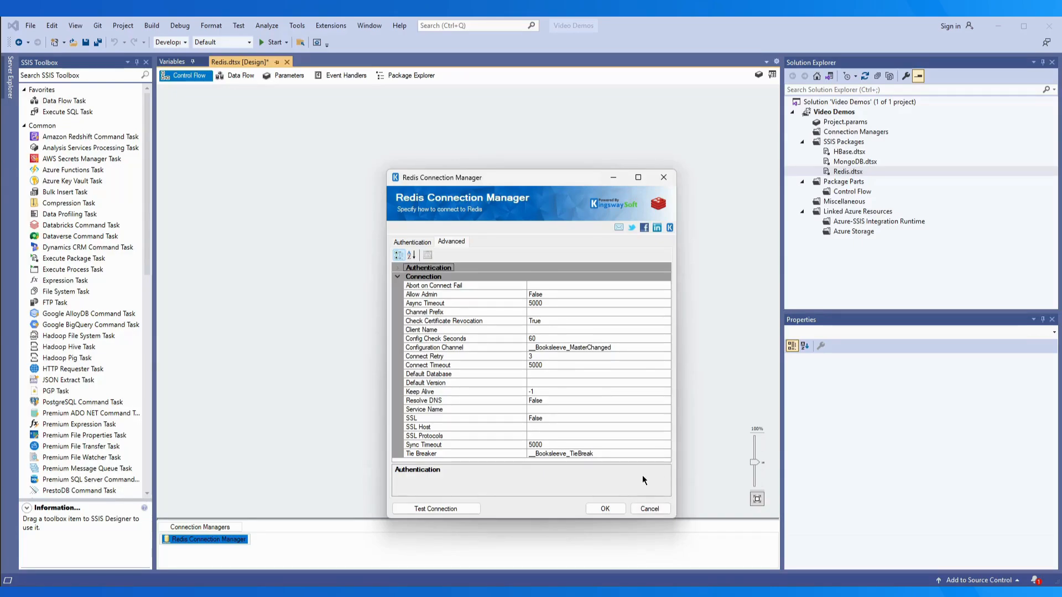
pyautogui.click(437, 508)
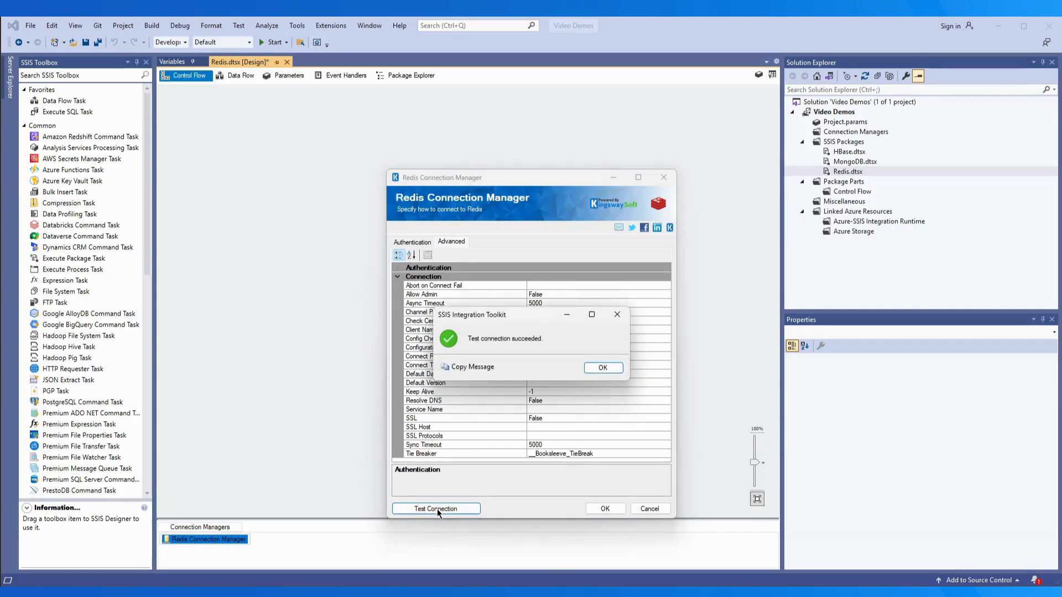
pyautogui.click(602, 367)
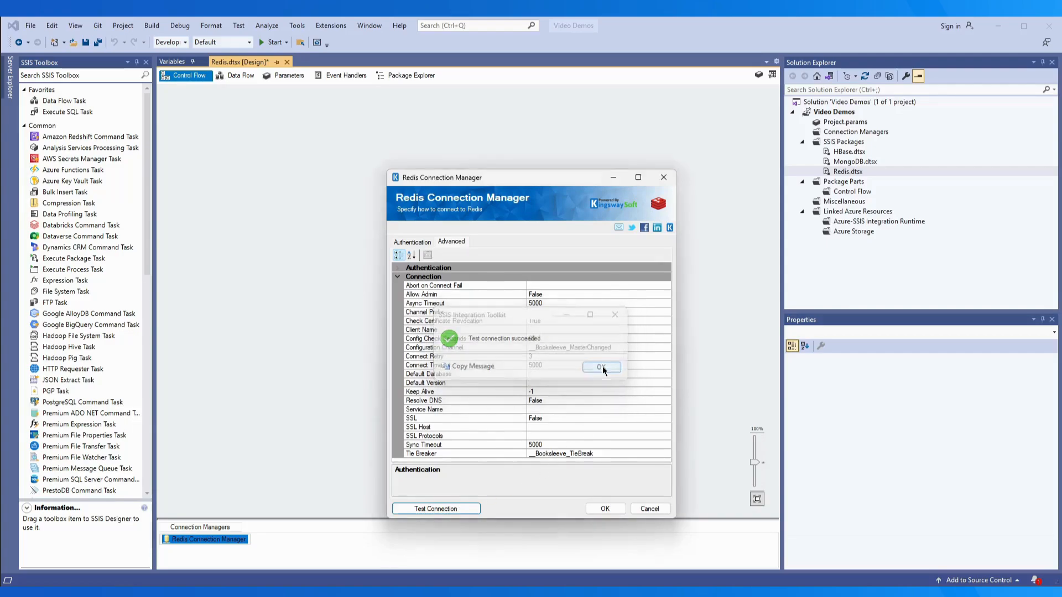
pyautogui.click(604, 510)
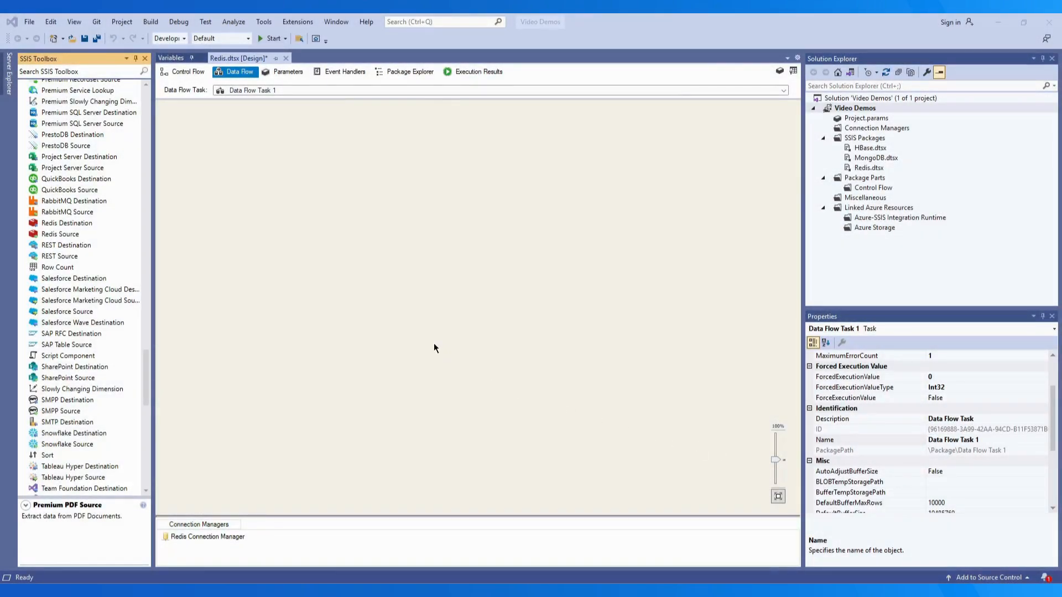
# Place a Redis Source in Data Flow Task 1 and open its editor
pyautogui.moveTo(55, 237); pyautogui.dragTo(204, 136)
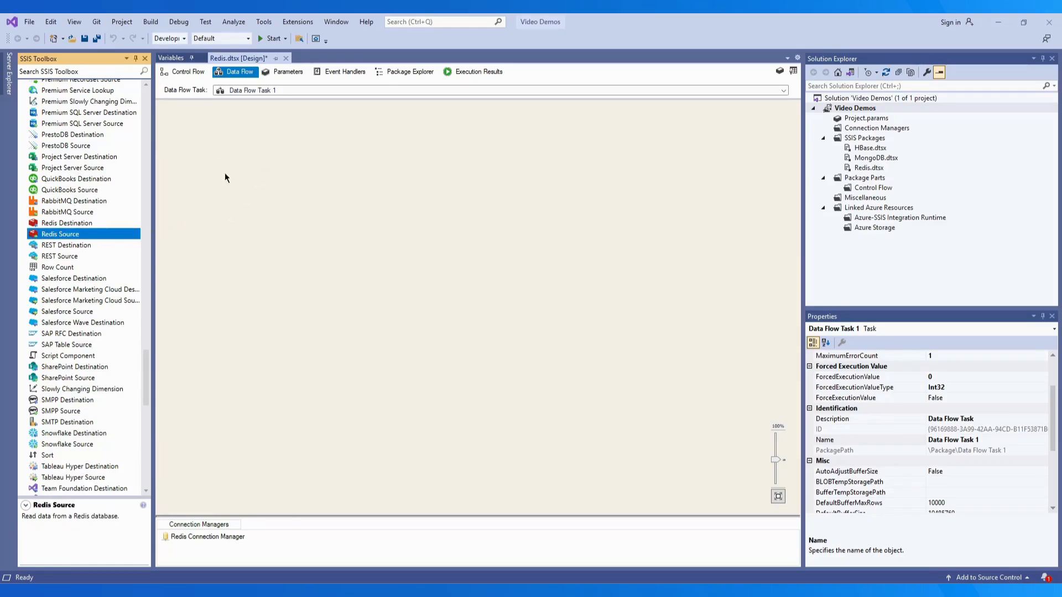
pyautogui.doubleClick(247, 142)
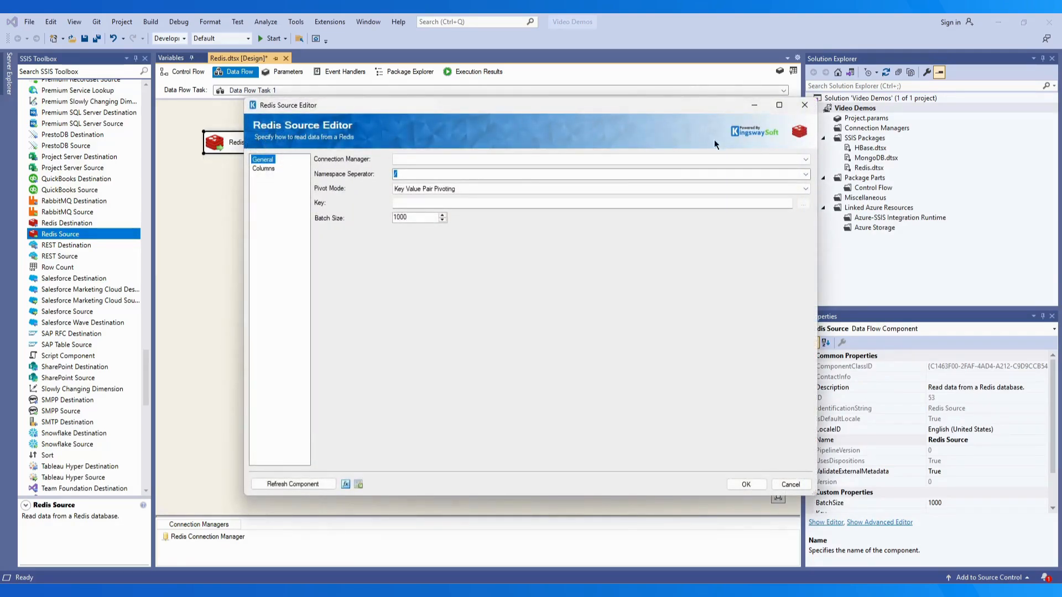
pyautogui.click(808, 160)
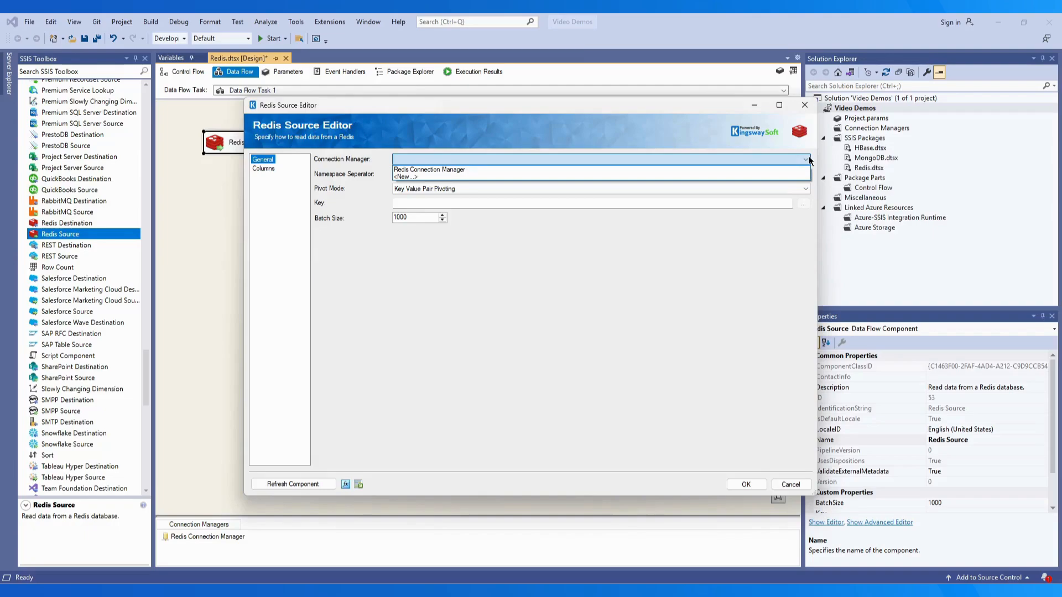
# Use Redis Connection Manager with '/' namespace separator and Key Value Pair Pivoting pivot mode
pyautogui.click(805, 169)
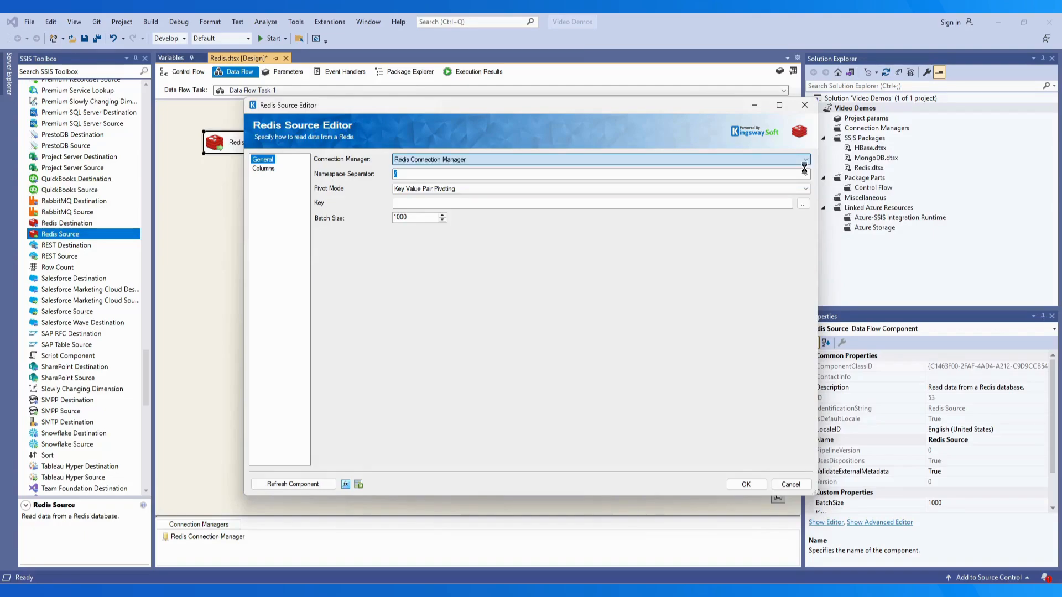
pyautogui.click(805, 173)
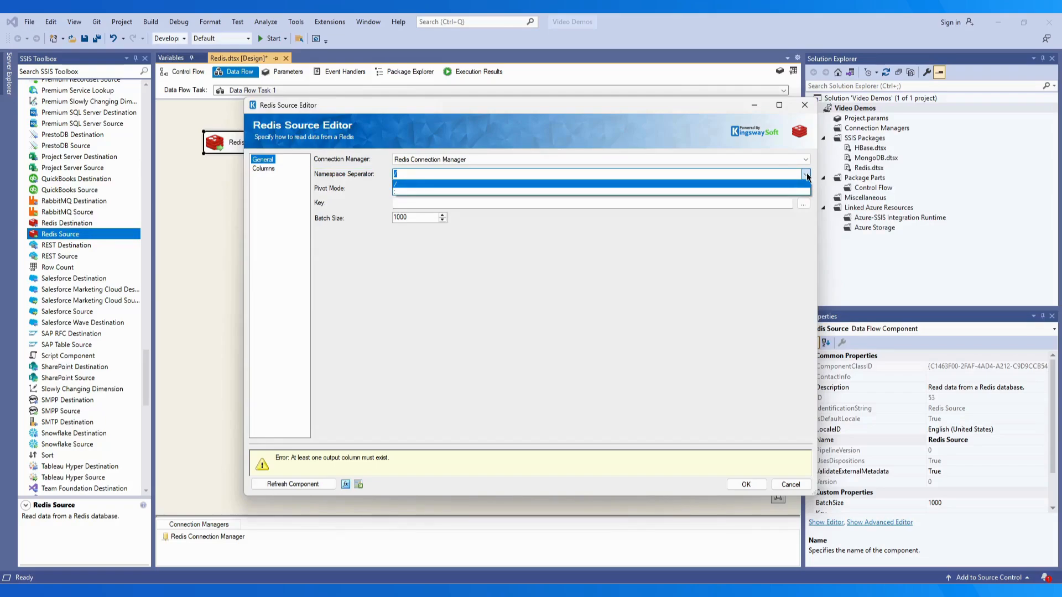
pyautogui.click(807, 183)
pyautogui.click(805, 189)
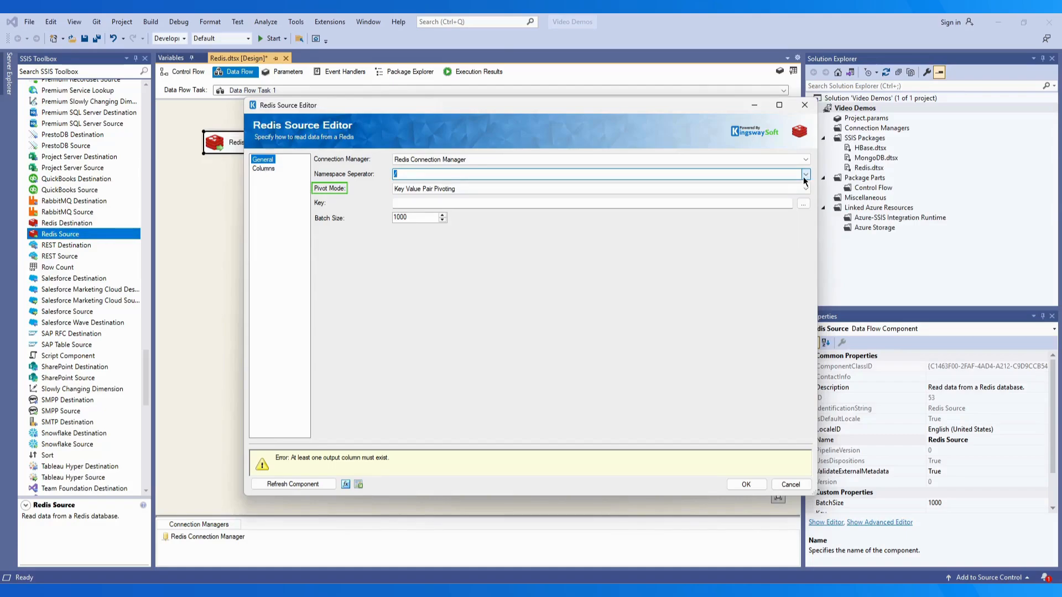
pyautogui.click(805, 189)
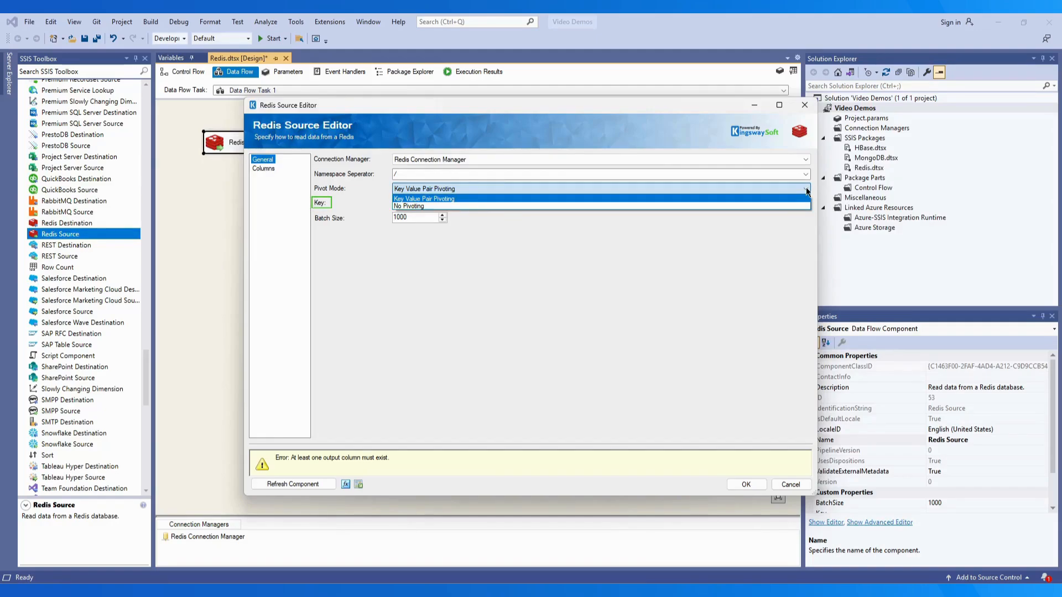
pyautogui.click(806, 190)
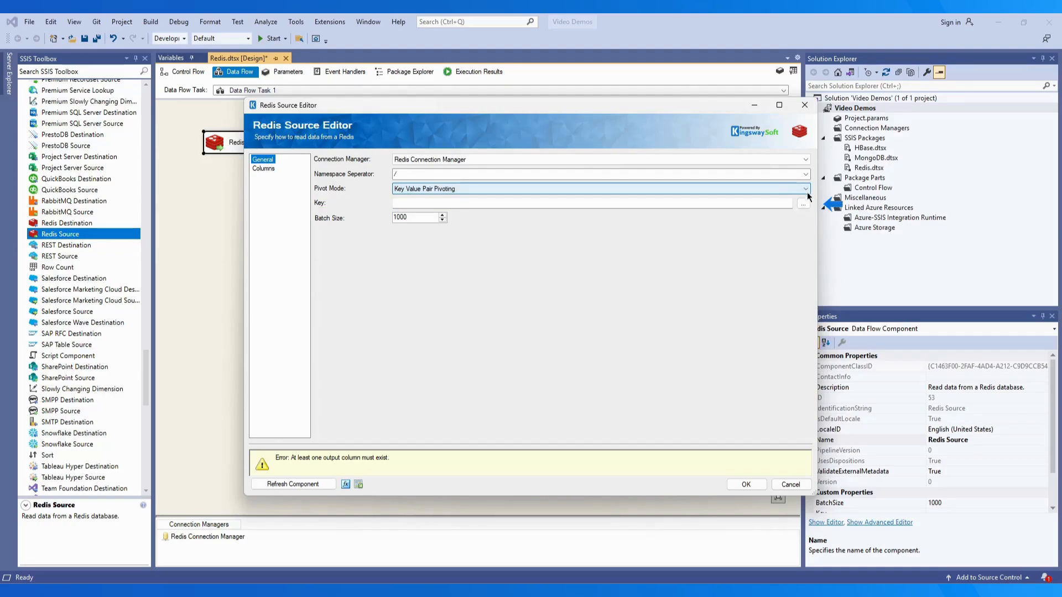
# Load the server's keys, preview the customer key, and import its metadata into the source
pyautogui.click(802, 204)
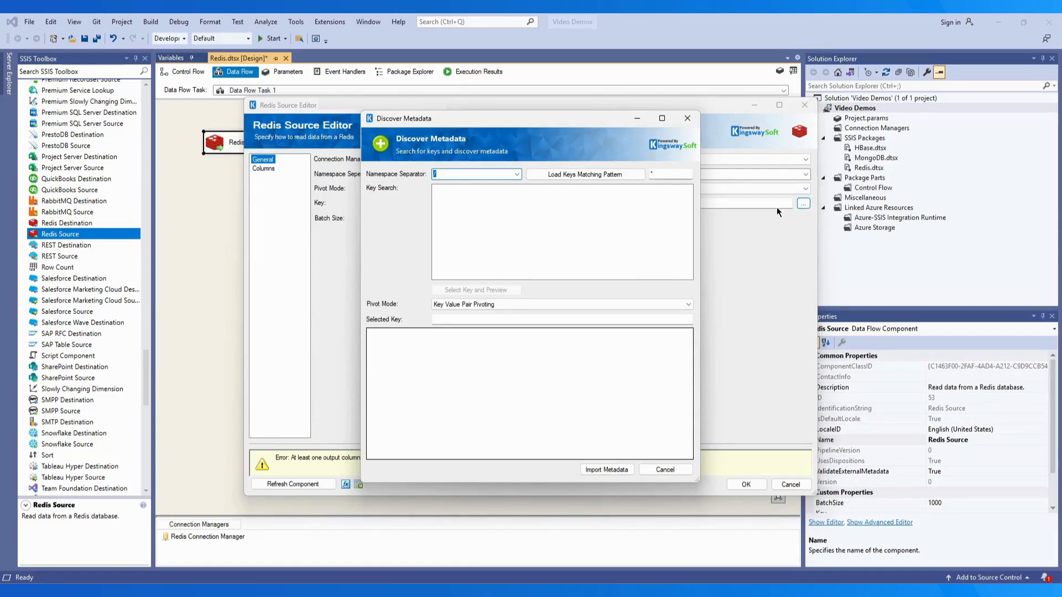
pyautogui.click(579, 174)
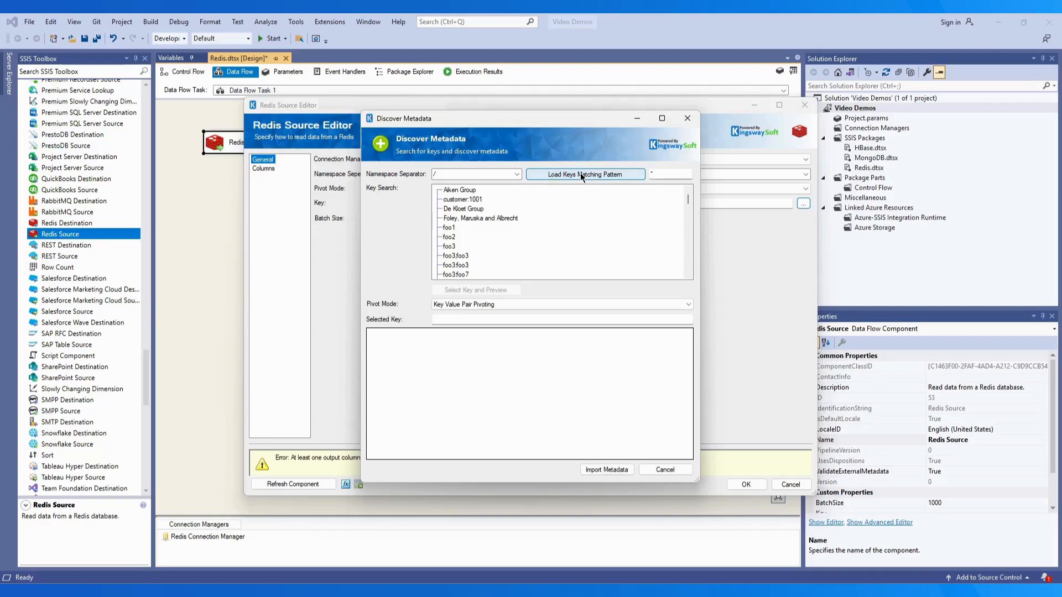
pyautogui.click(464, 200)
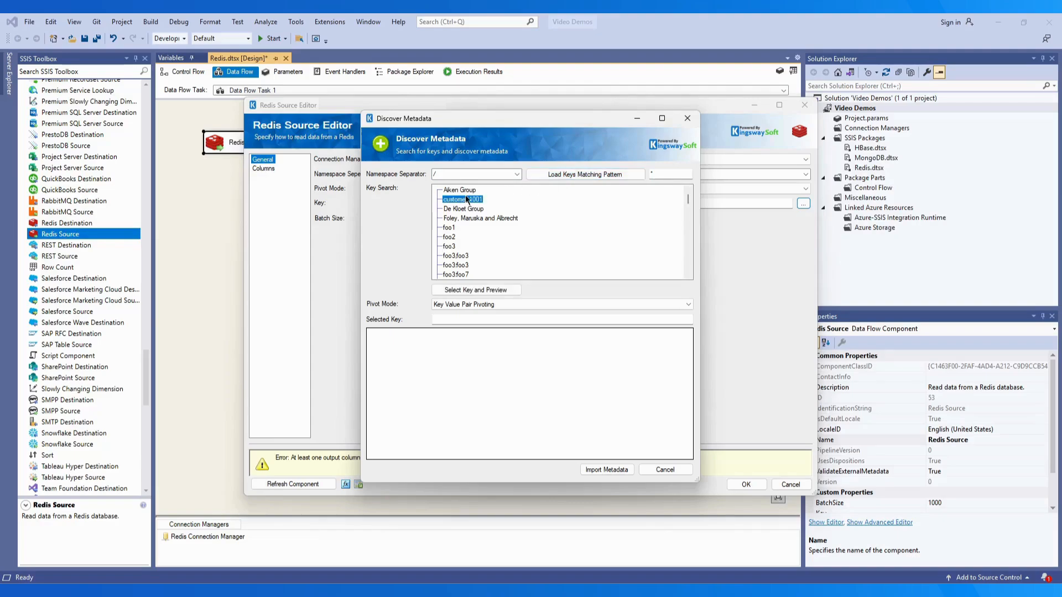
pyautogui.click(508, 291)
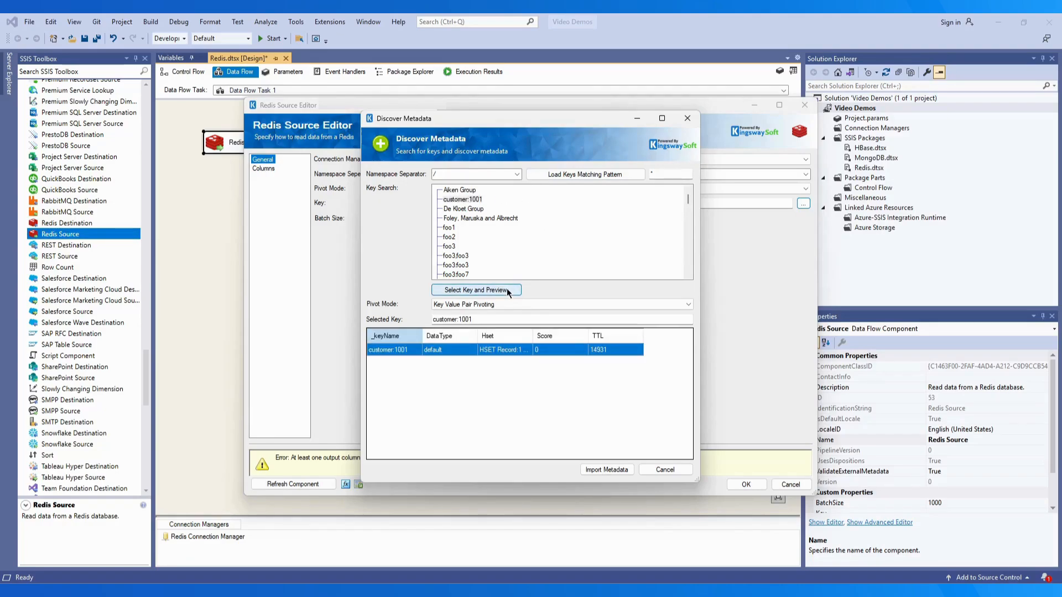
pyautogui.click(609, 471)
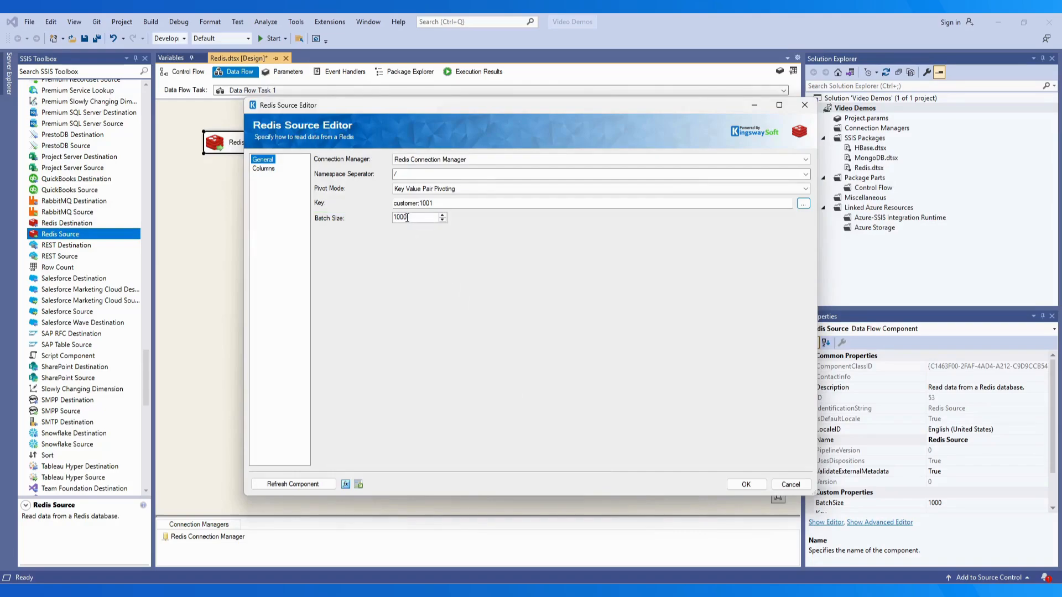
pyautogui.doubleClick(407, 218)
pyautogui.write('500')
pyautogui.click(346, 485)
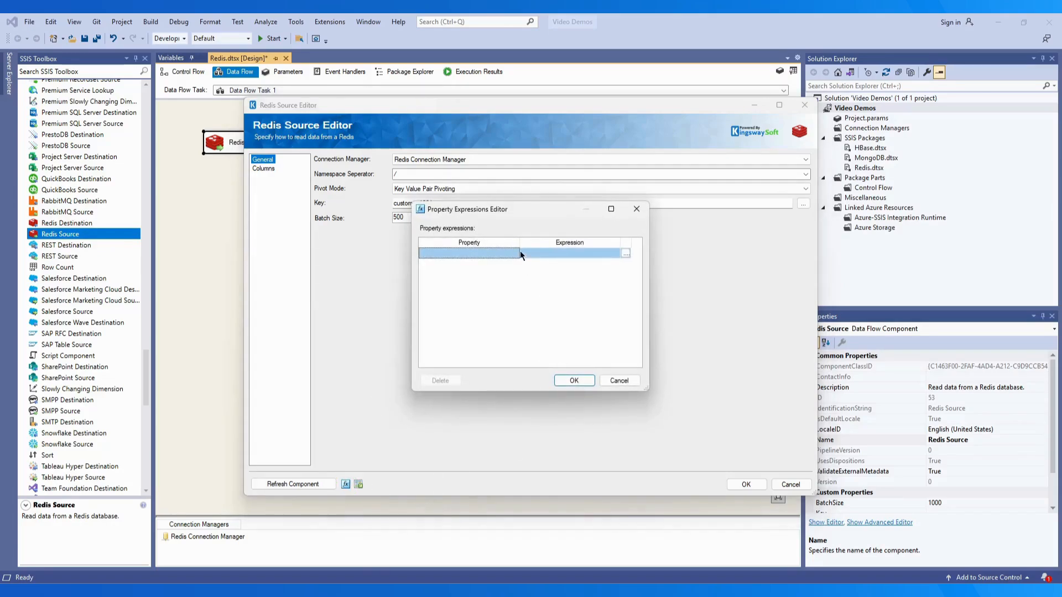
pyautogui.moveTo(520, 242); pyautogui.dragTo(591, 254)
pyautogui.click(589, 254)
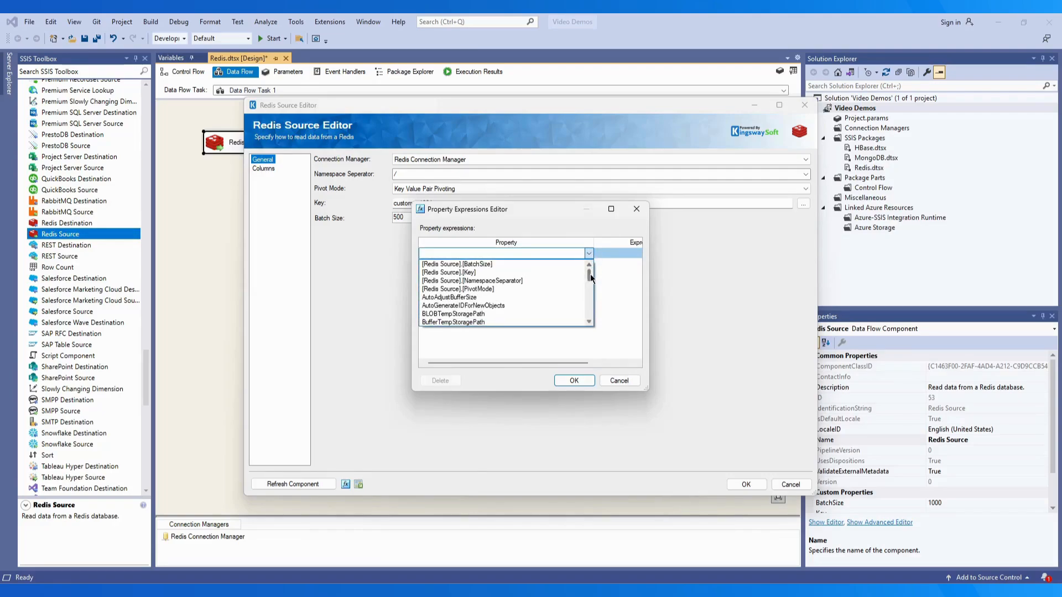
pyautogui.click(621, 380)
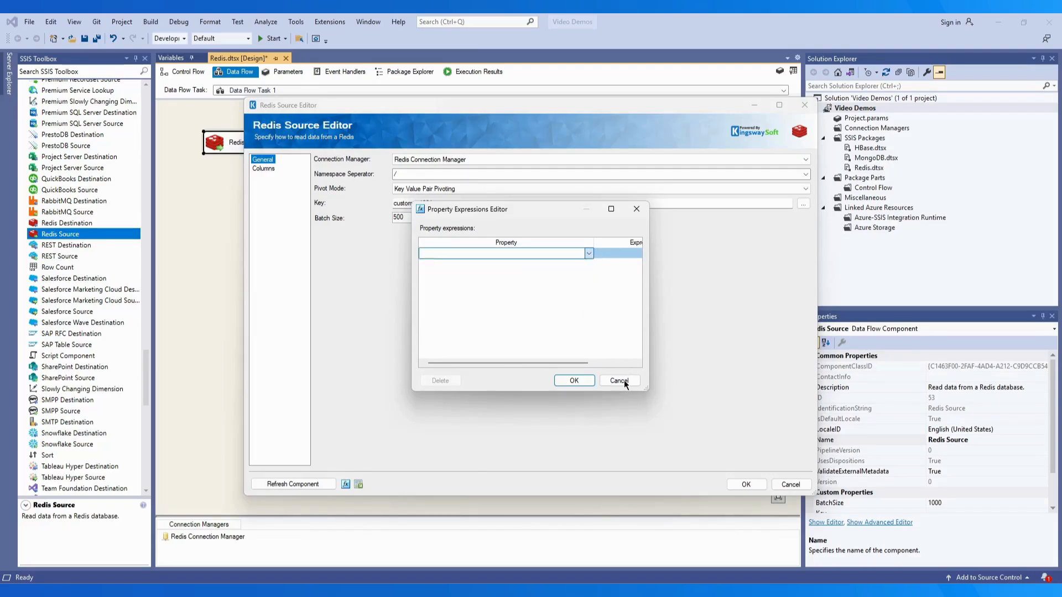
pyautogui.click(619, 381)
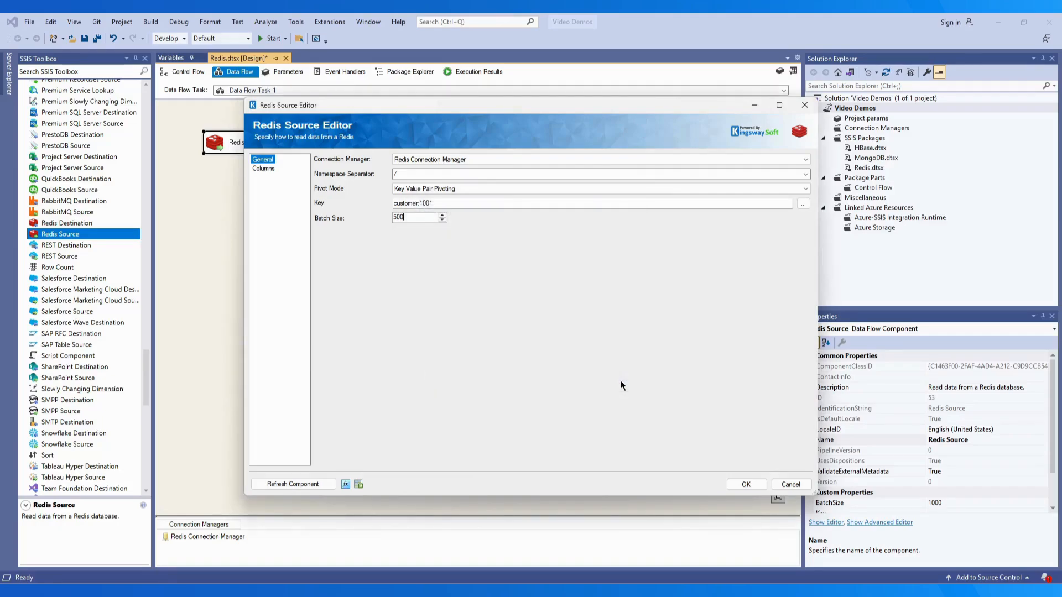
# Generate the metadata documentation, close it, and switch to the Columns page
pyautogui.click(358, 485)
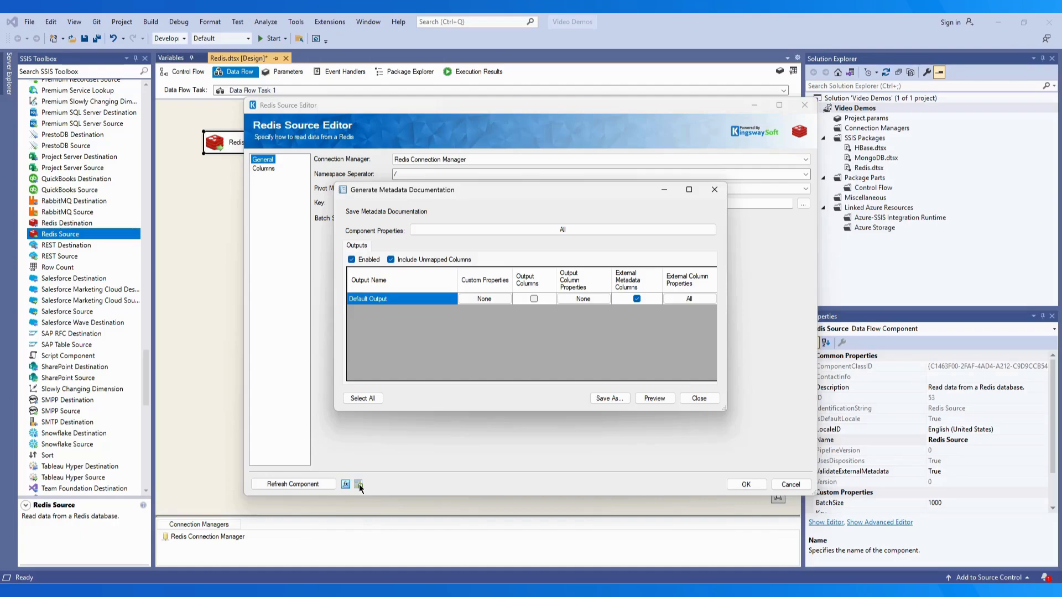
pyautogui.click(697, 398)
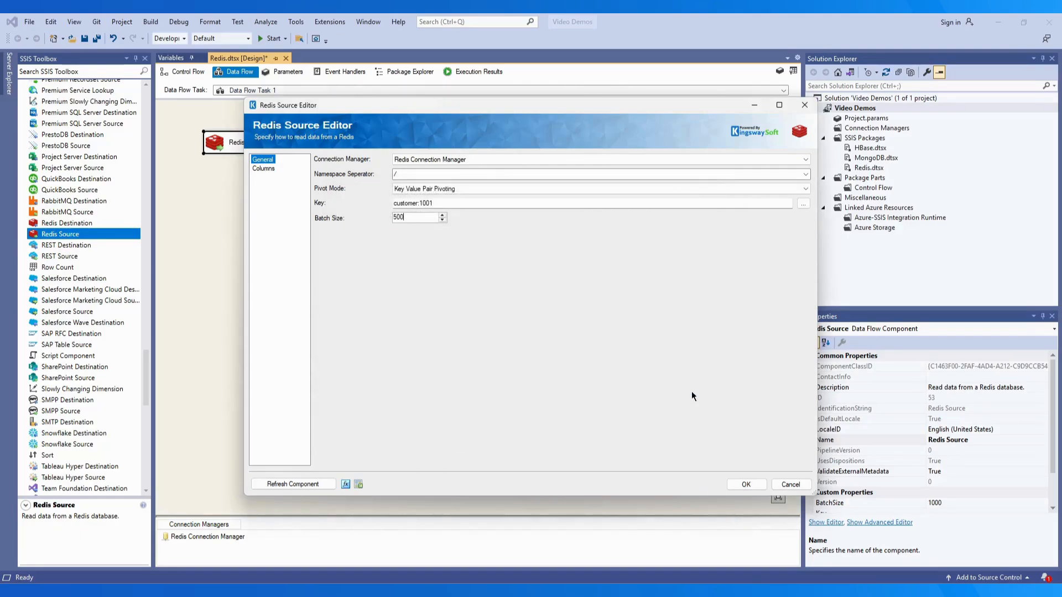
pyautogui.click(260, 168)
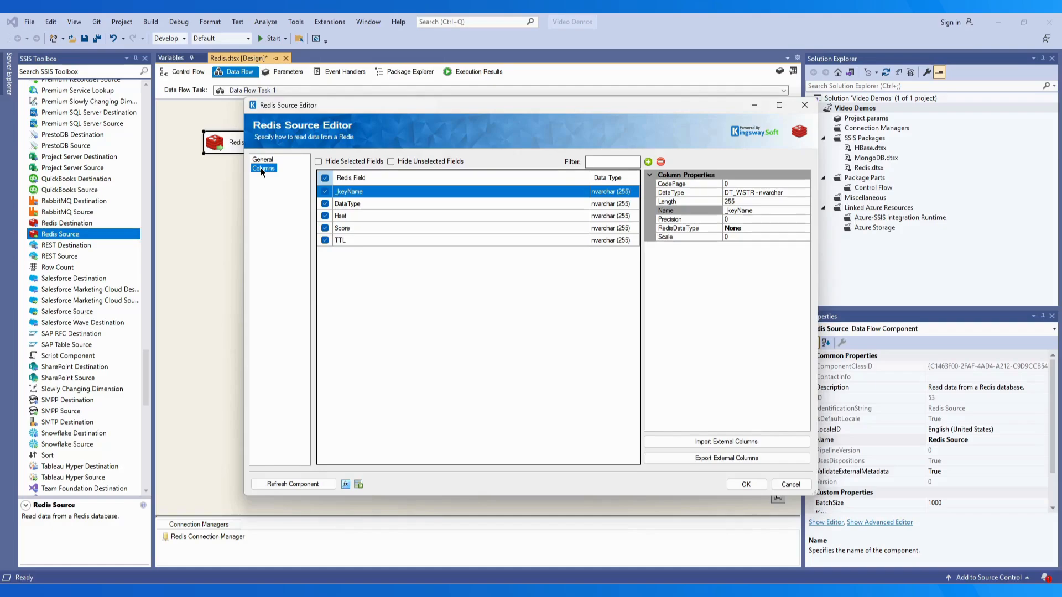
# Uncheck the DataType field, try the hide toggles and a 'score' filter, then select TTL
pyautogui.click(325, 203)
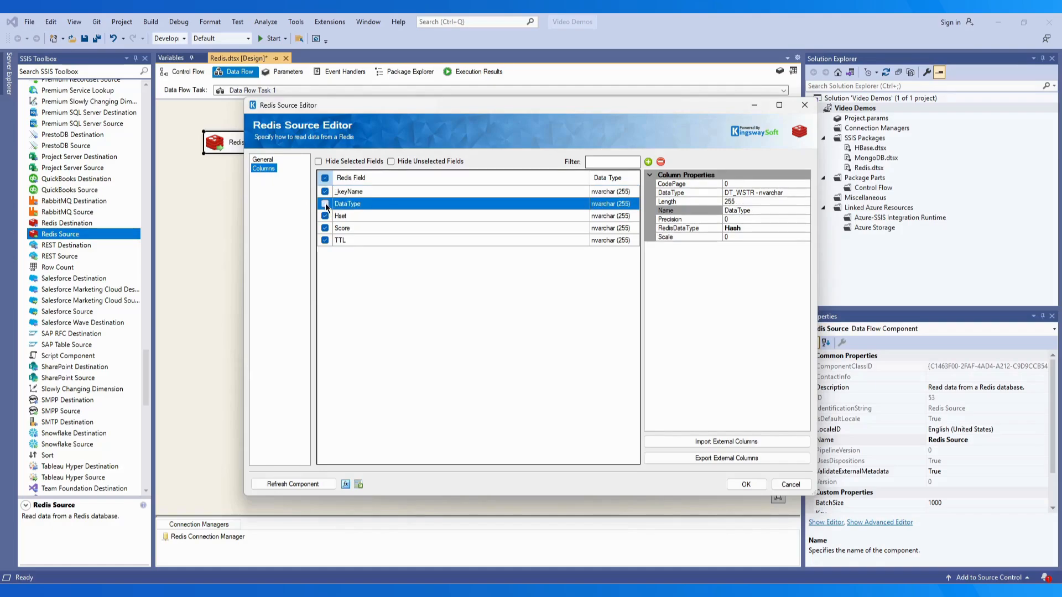
pyautogui.click(319, 162)
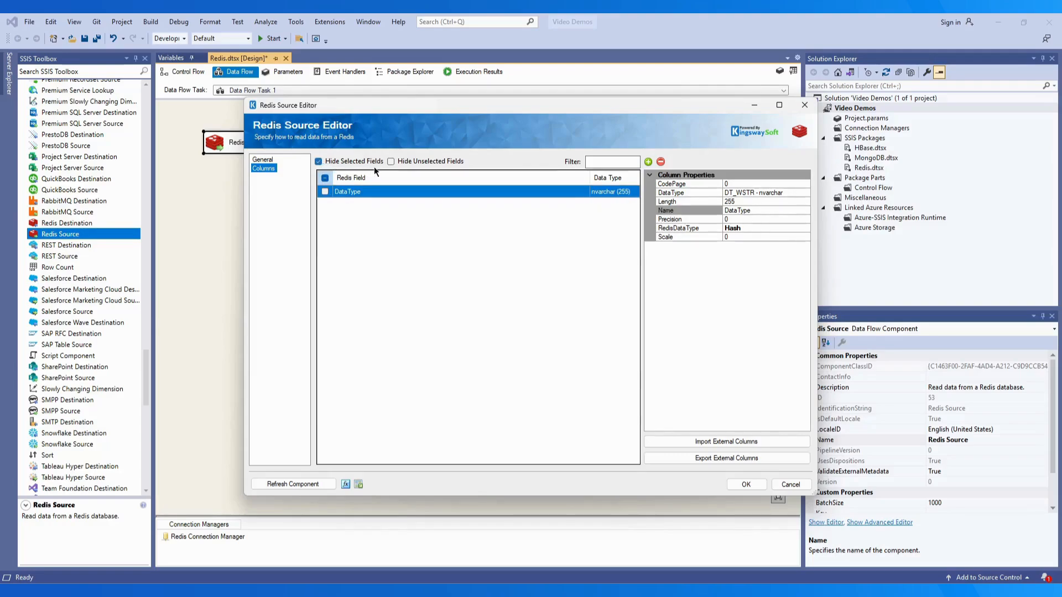
pyautogui.click(391, 161)
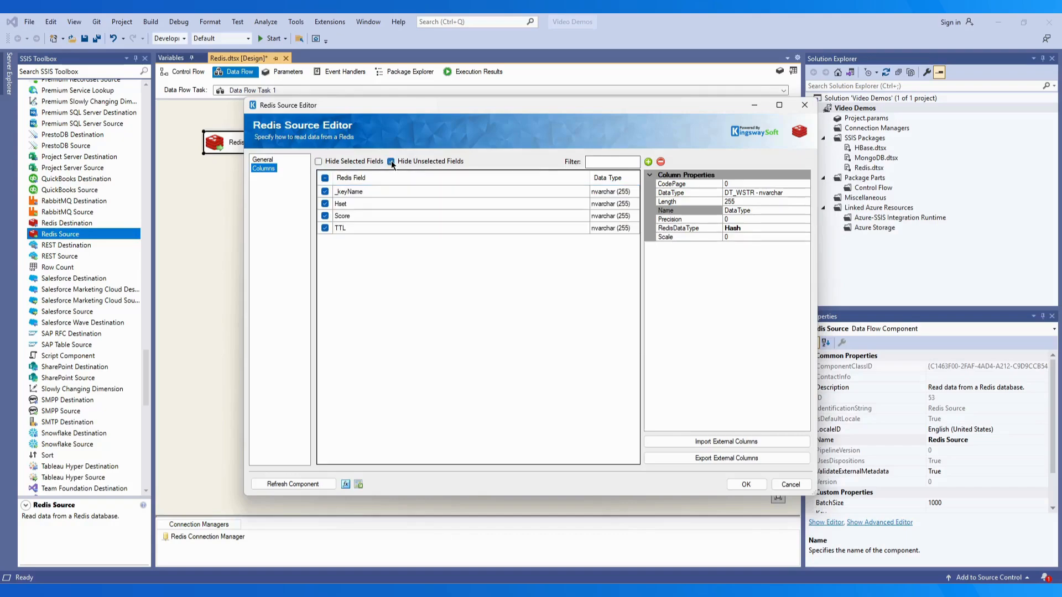
pyautogui.click(603, 162)
pyautogui.write('score')
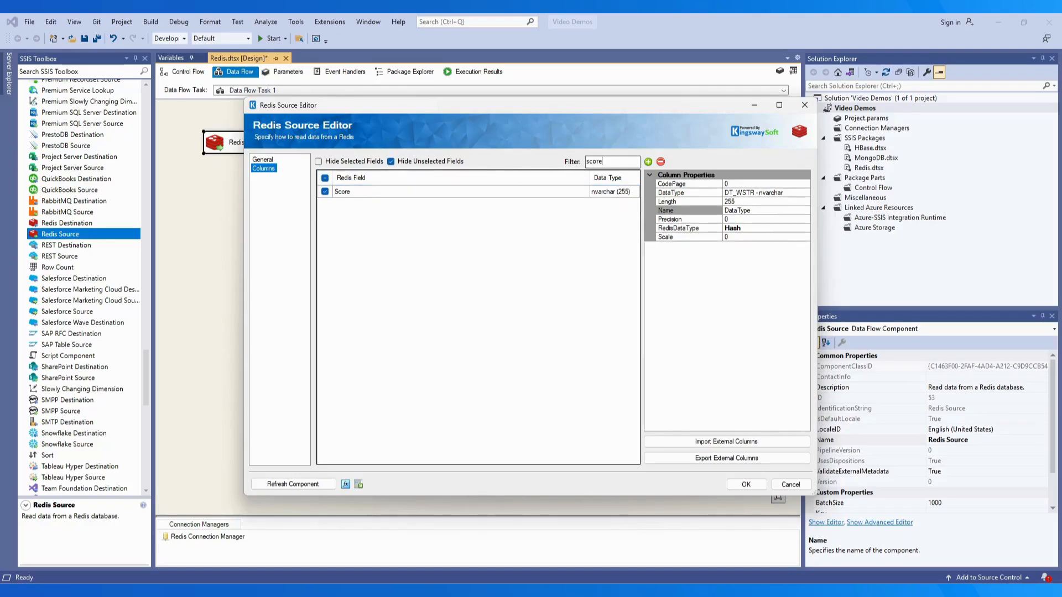
pyautogui.press('BackSpace')
pyautogui.press('BackSpace')
pyautogui.press('BackSpace')
pyautogui.press('BackSpace')
pyautogui.press('BackSpace')
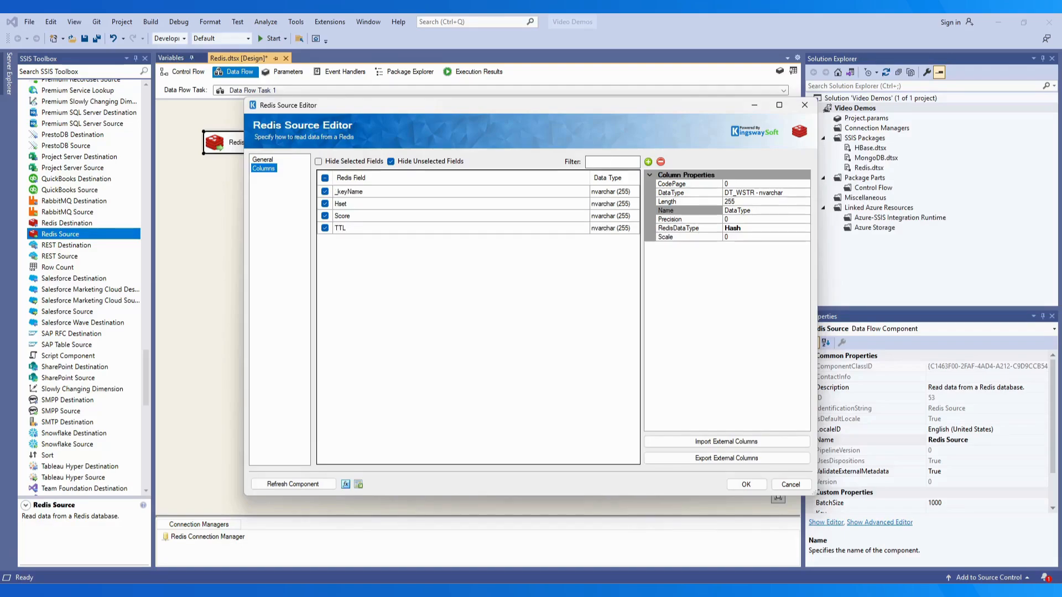
pyautogui.click(343, 228)
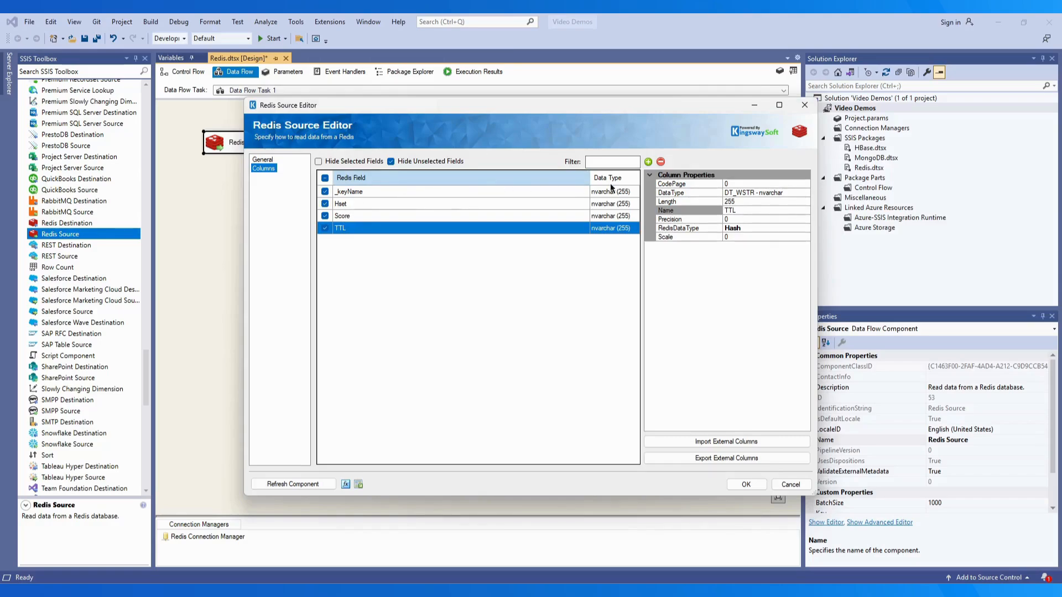
# Change the TTL column's data type to DT_I8 - bigint
pyautogui.click(805, 193)
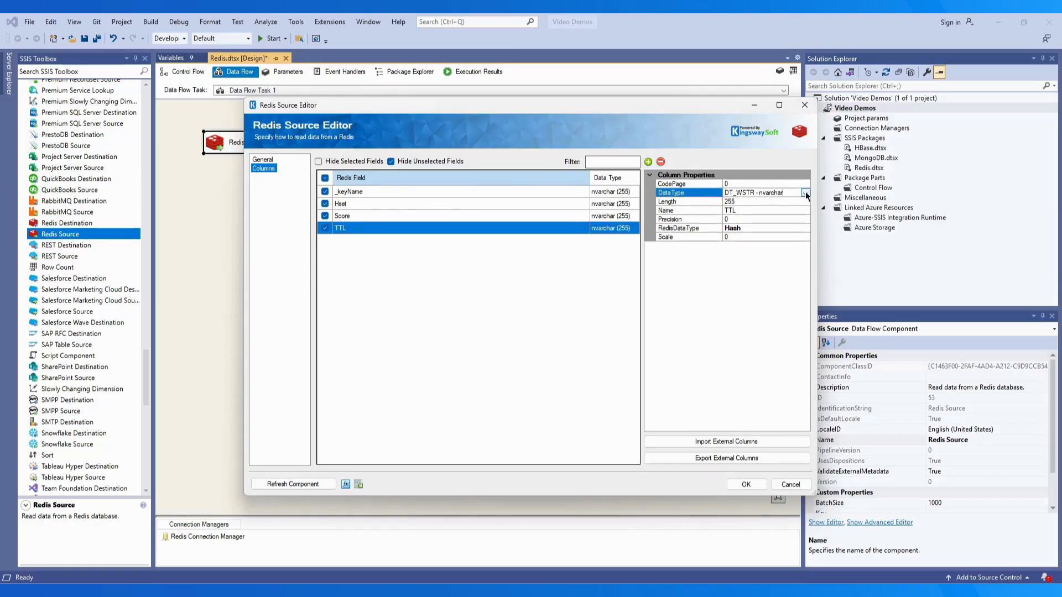
pyautogui.click(805, 193)
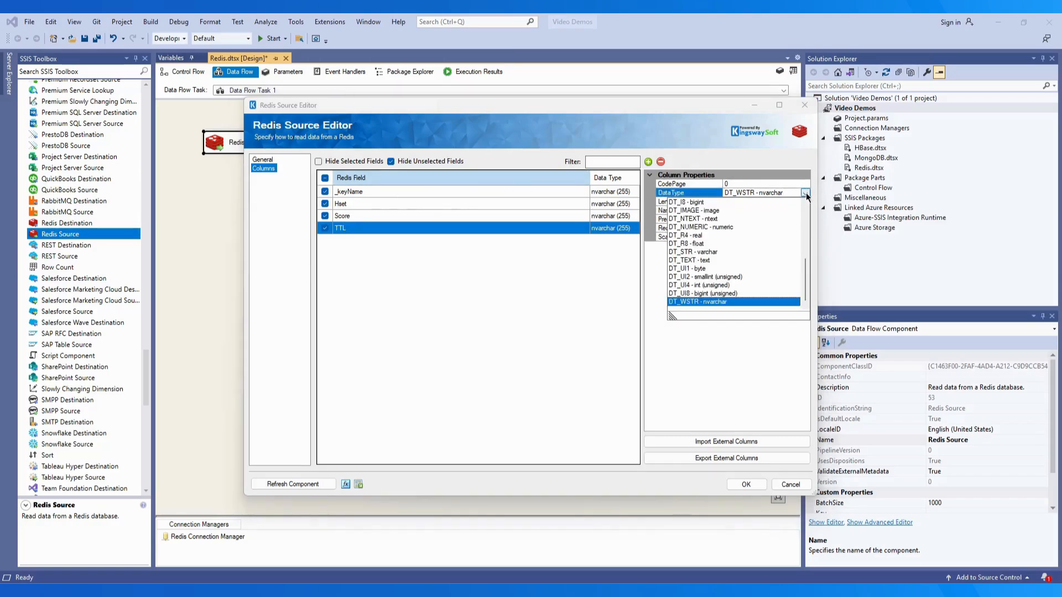
pyautogui.click(685, 203)
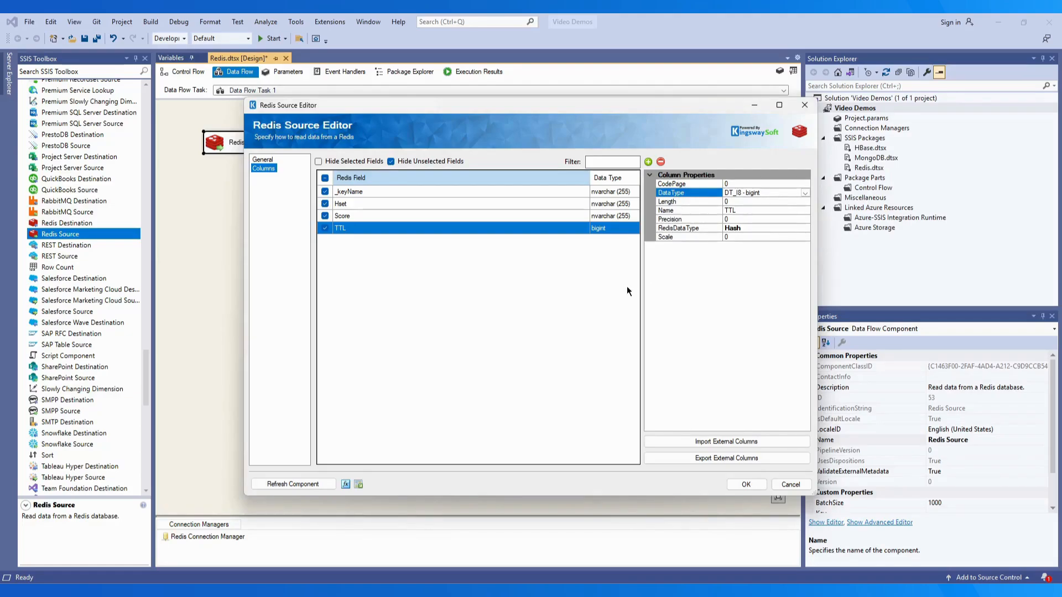
pyautogui.click(607, 284)
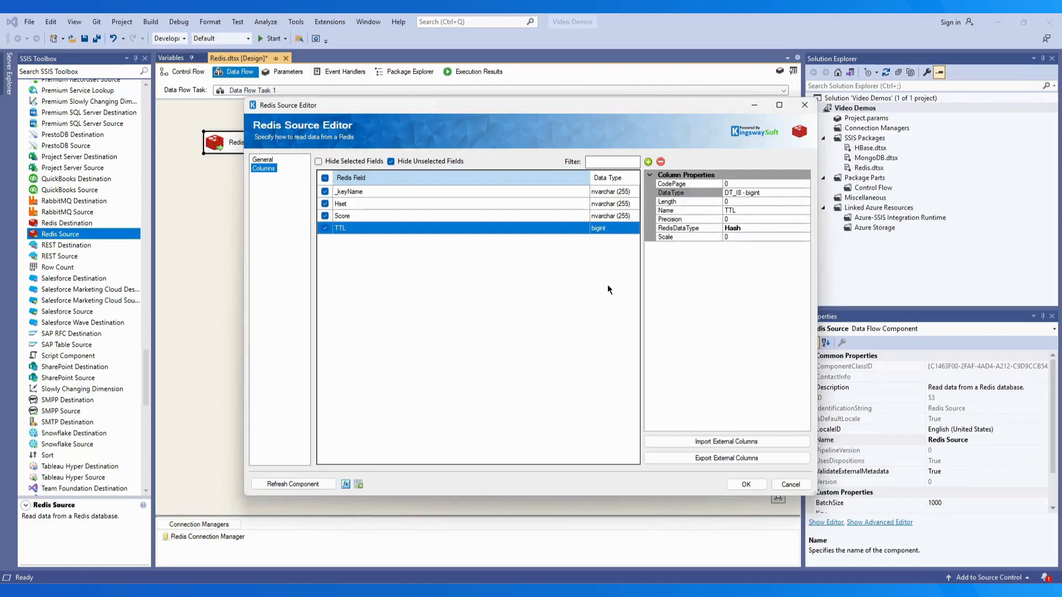
# Add and then remove a temporary Column1 field, and accept the Redis Source settings
pyautogui.click(648, 162)
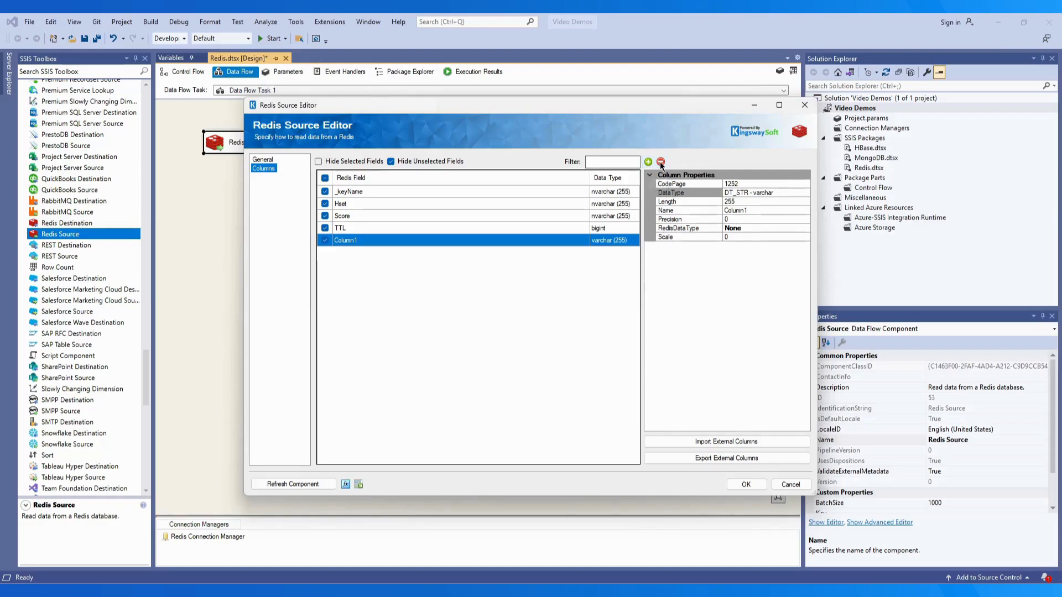
pyautogui.click(661, 162)
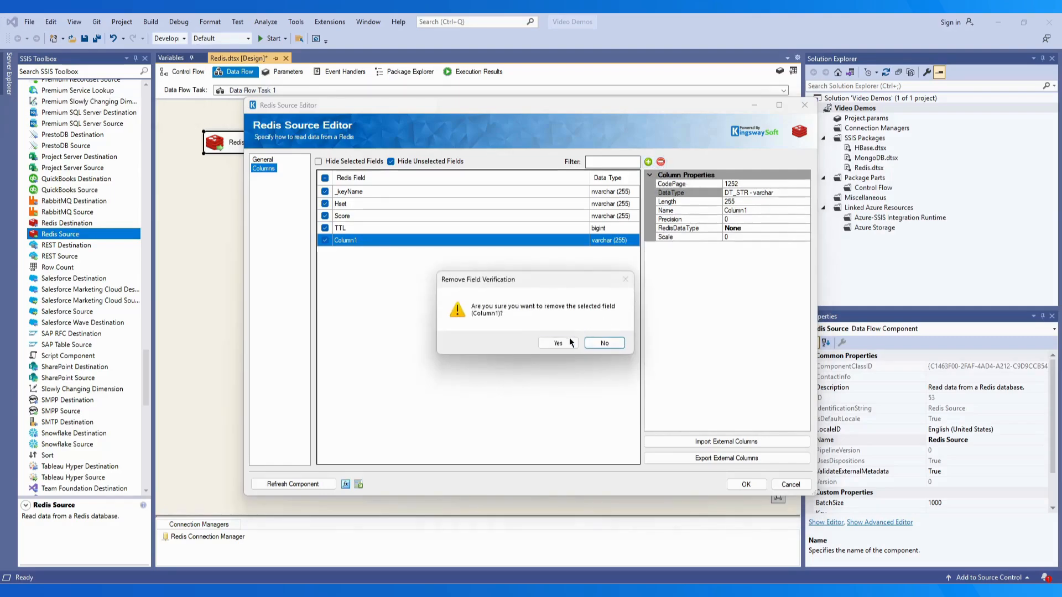
pyautogui.click(556, 343)
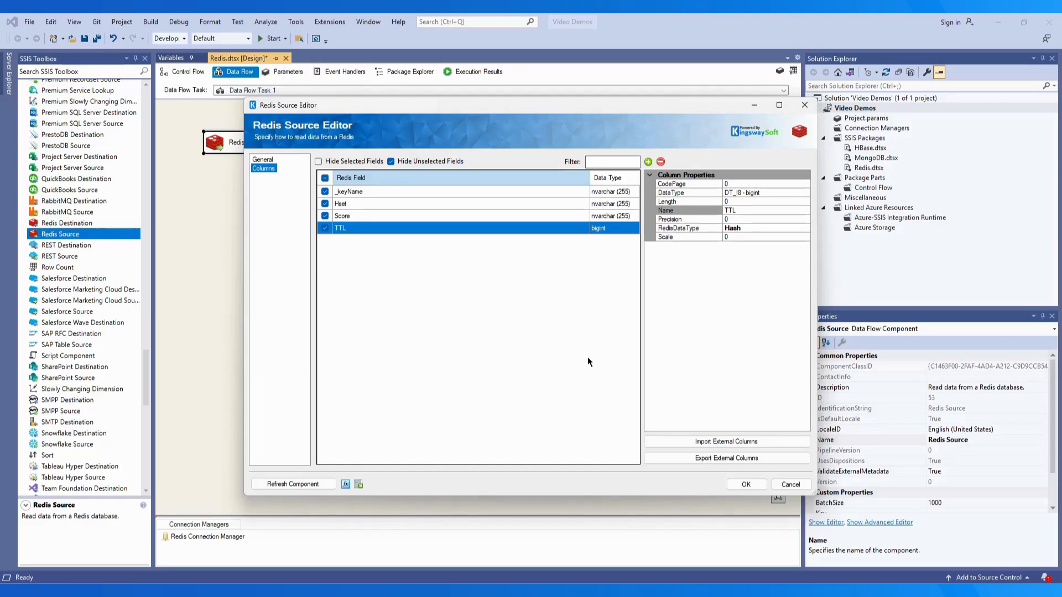
pyautogui.click(745, 484)
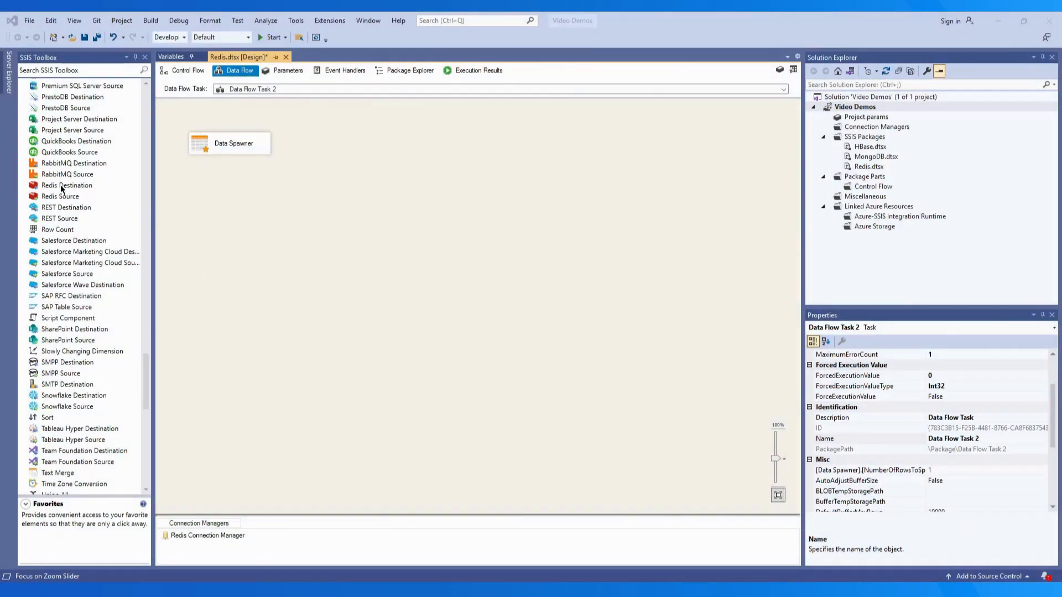
# Place a Redis Destination below the Data Spawner, connect the Spawner's output to it, and open its settings
pyautogui.moveTo(61, 185); pyautogui.dragTo(204, 197)
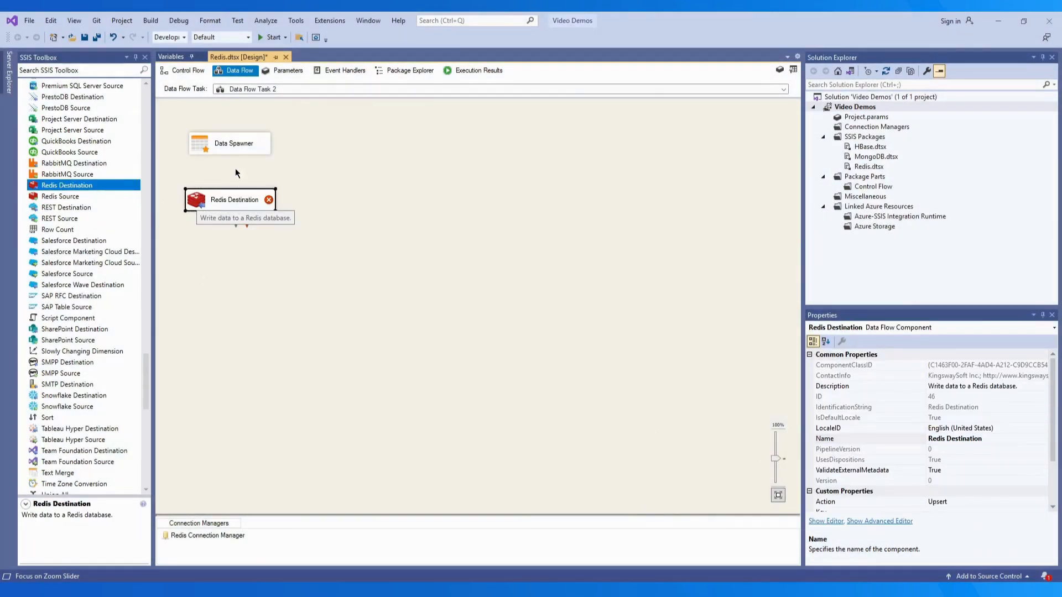
pyautogui.click(235, 149)
pyautogui.moveTo(231, 163); pyautogui.dragTo(235, 199)
pyautogui.click(285, 221)
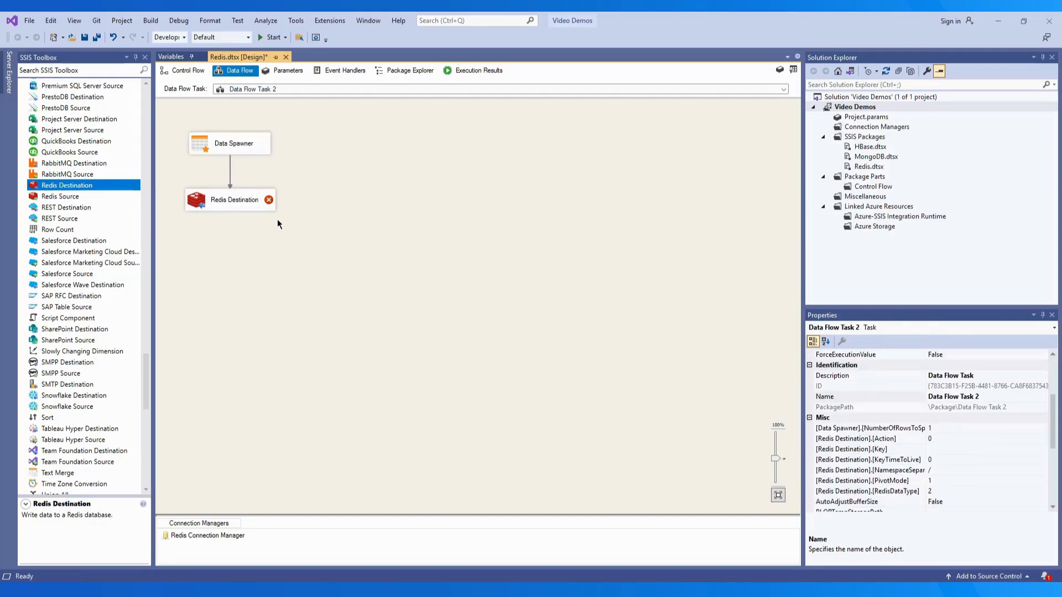
pyautogui.doubleClick(231, 200)
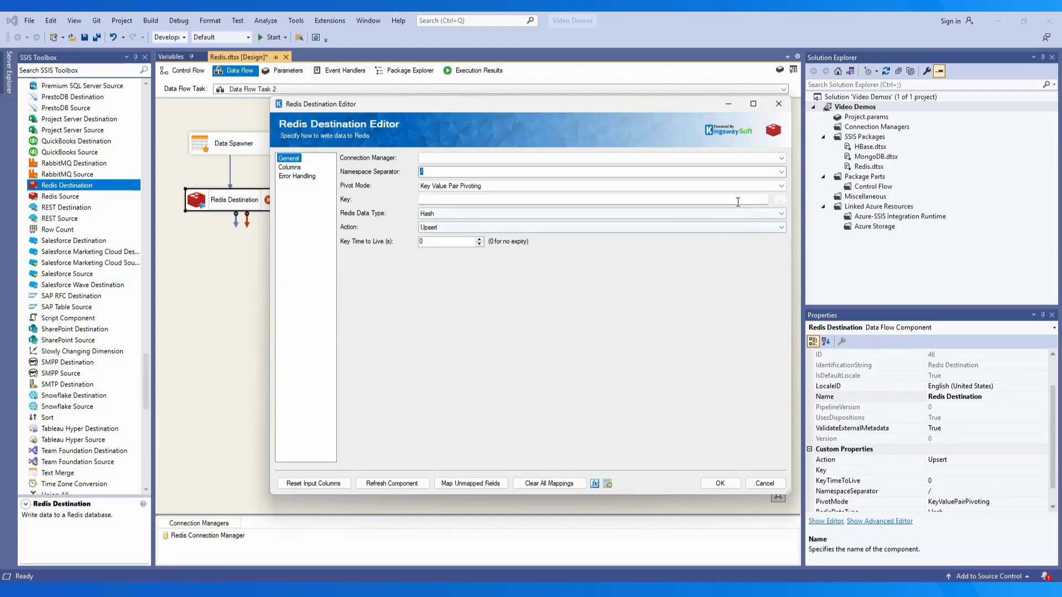
# Use the Redis Connection Manager with a '/' namespace separator and Key Value Pair Pivoting pivot mode
pyautogui.click(780, 158)
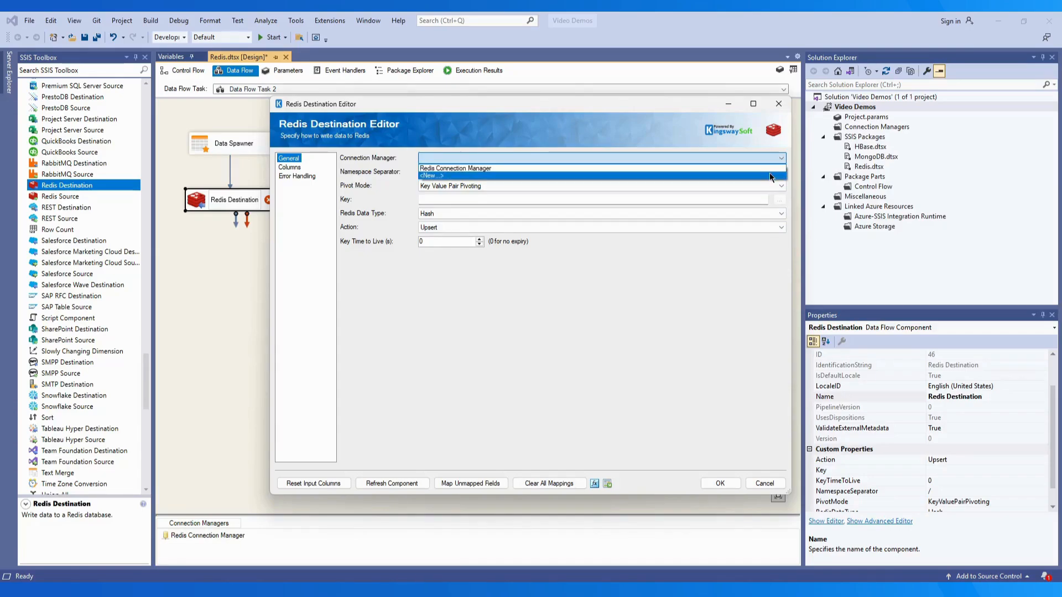
pyautogui.click(767, 168)
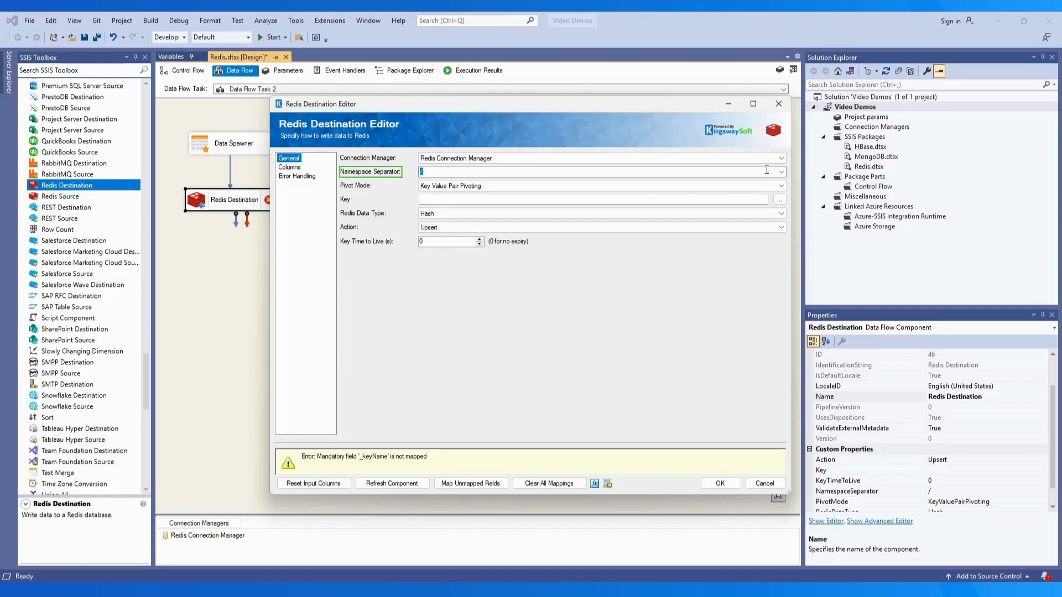
pyautogui.click(781, 172)
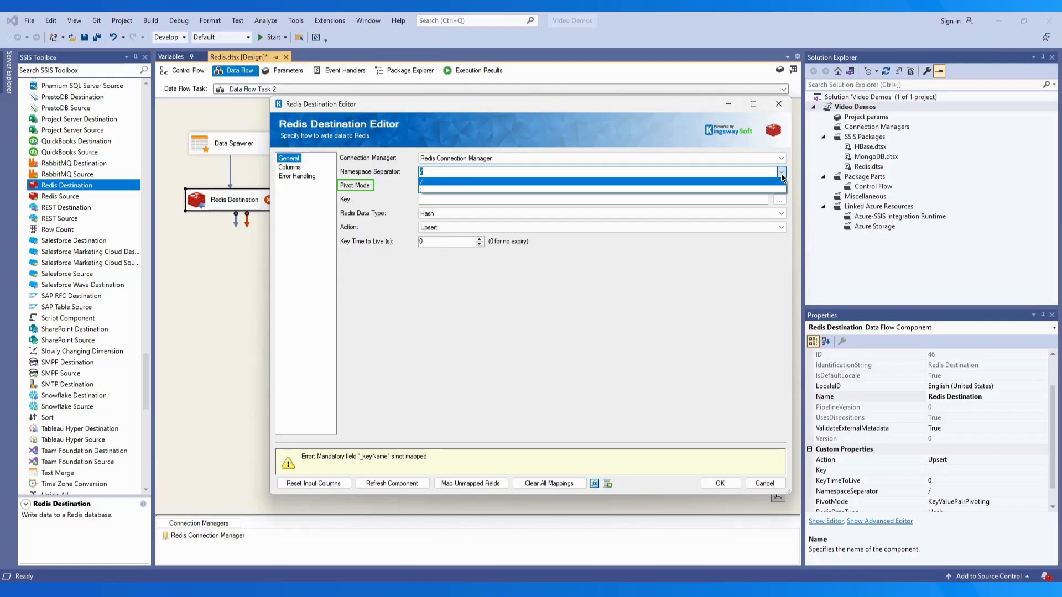
pyautogui.click(782, 176)
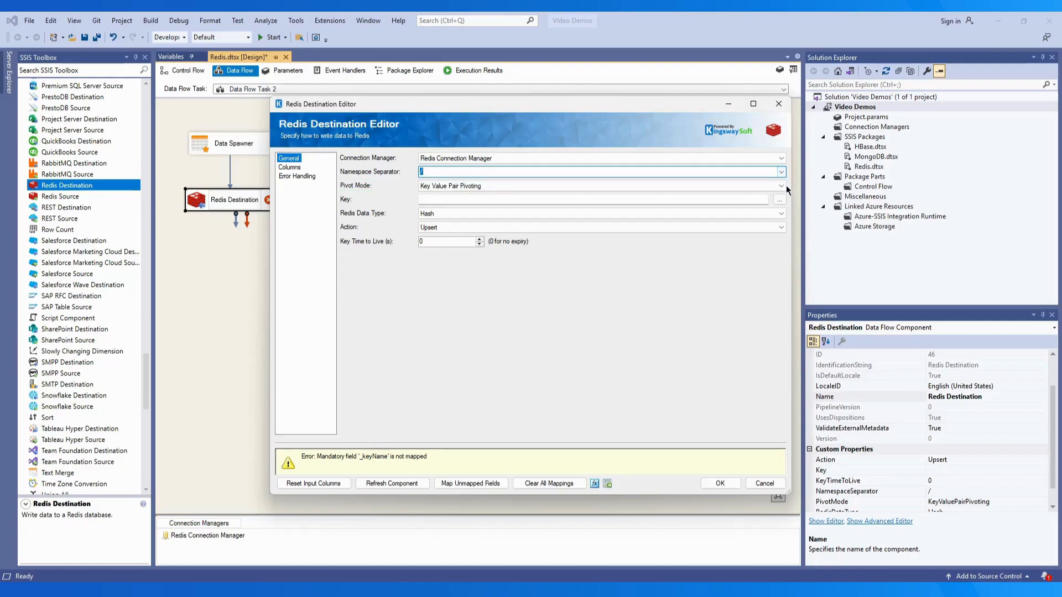
pyautogui.click(781, 186)
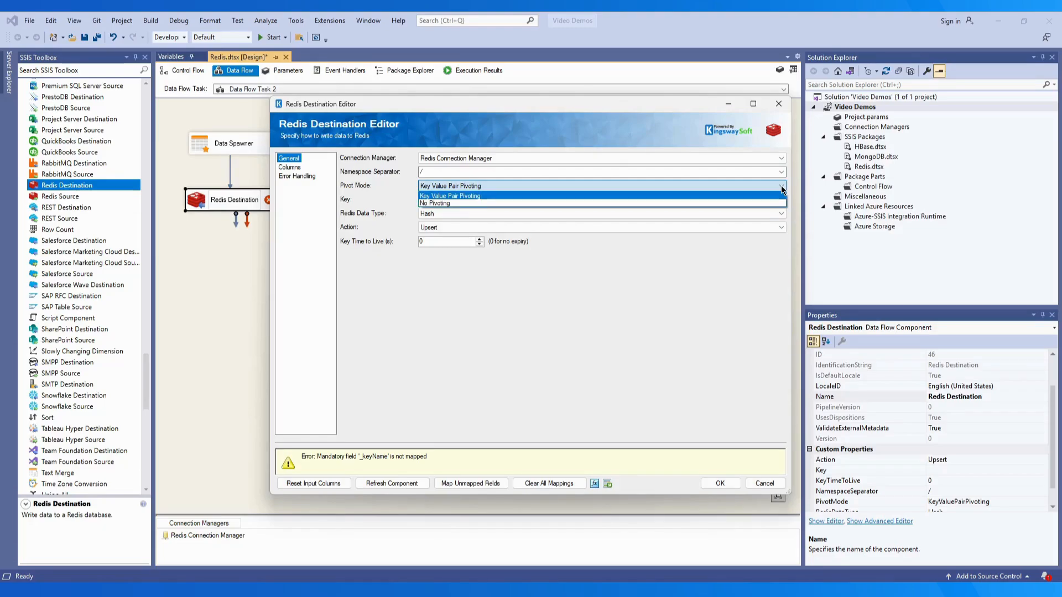
pyautogui.click(782, 189)
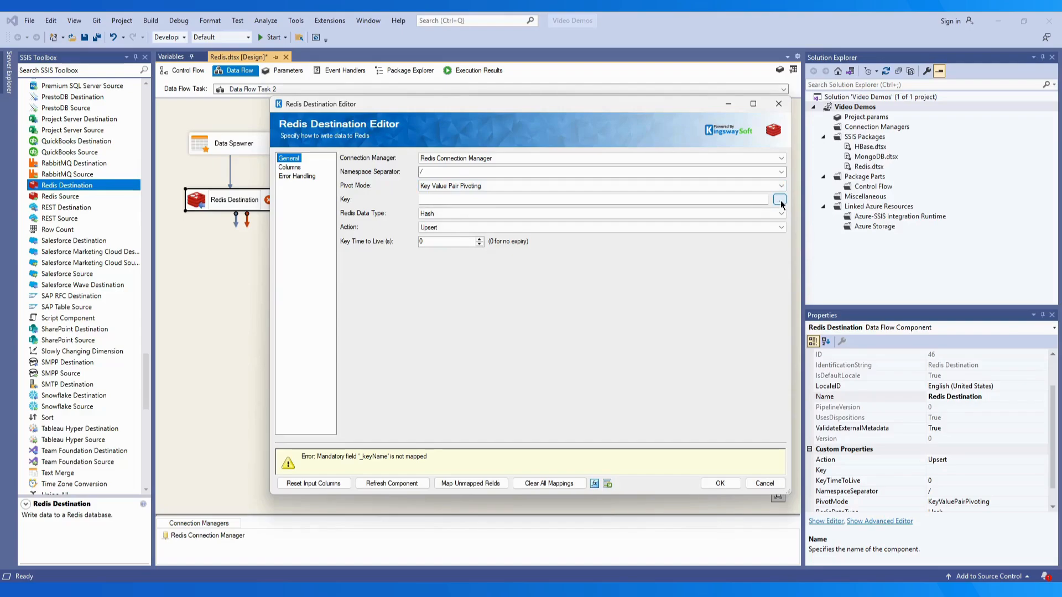
# Load keys matching '*', select and preview customer:1001, and import its metadata as the key
pyautogui.click(780, 201)
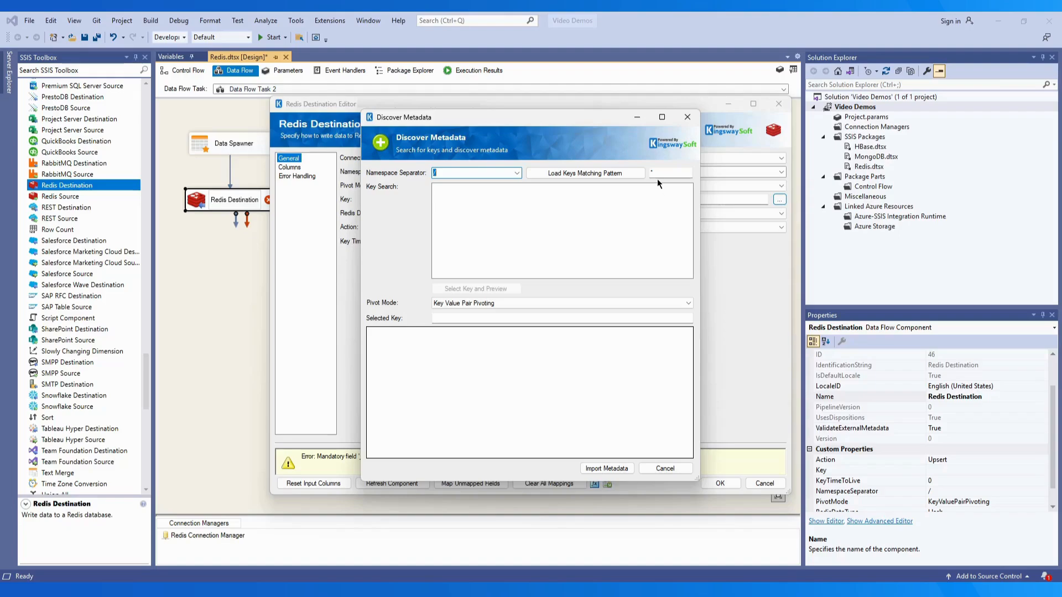
pyautogui.moveTo(658, 174); pyautogui.dragTo(648, 175)
pyautogui.click(575, 175)
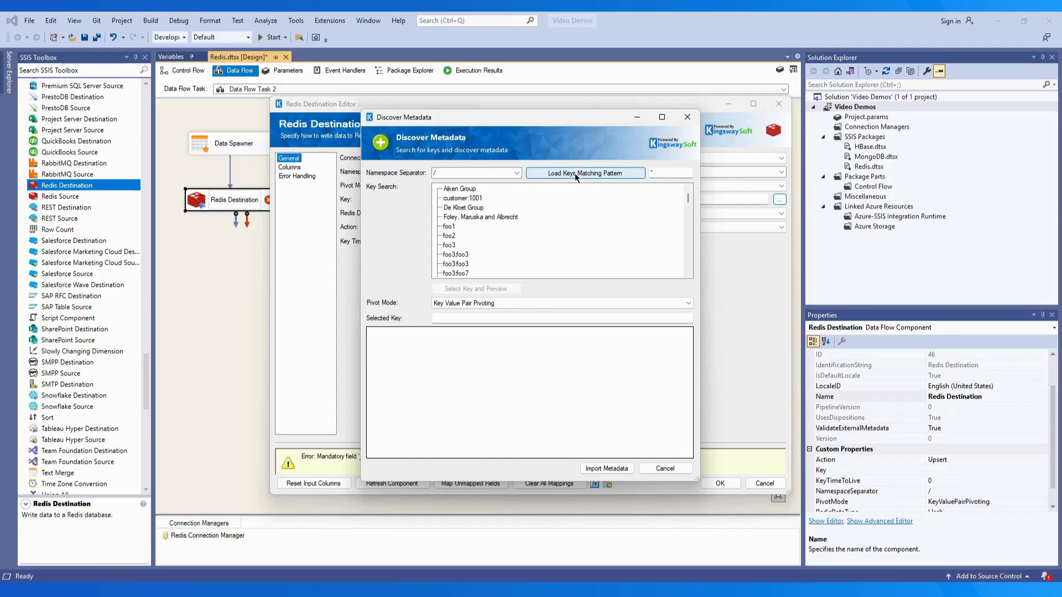
pyautogui.click(470, 198)
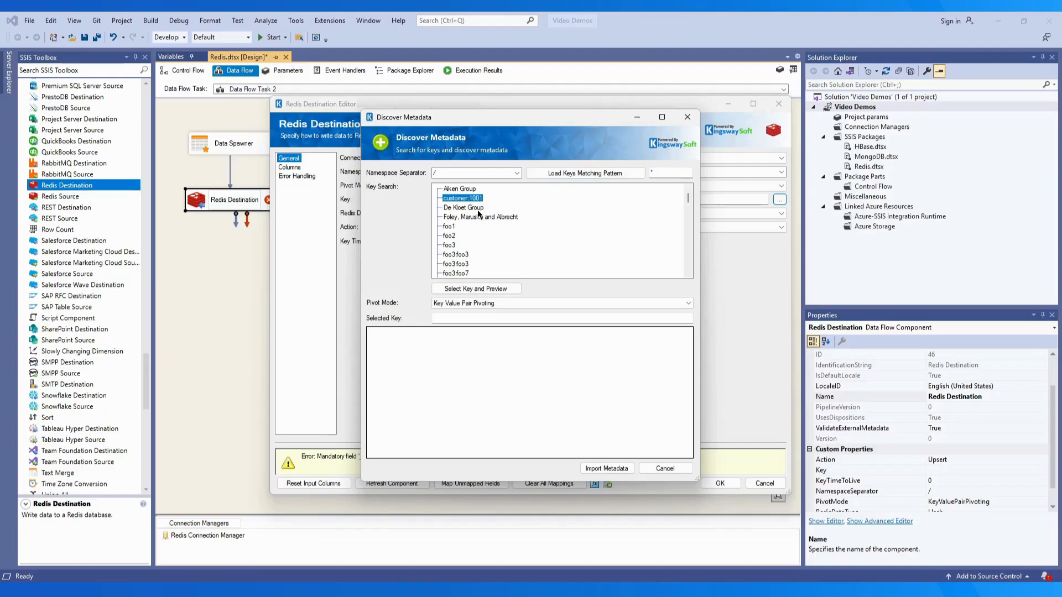
pyautogui.click(476, 287)
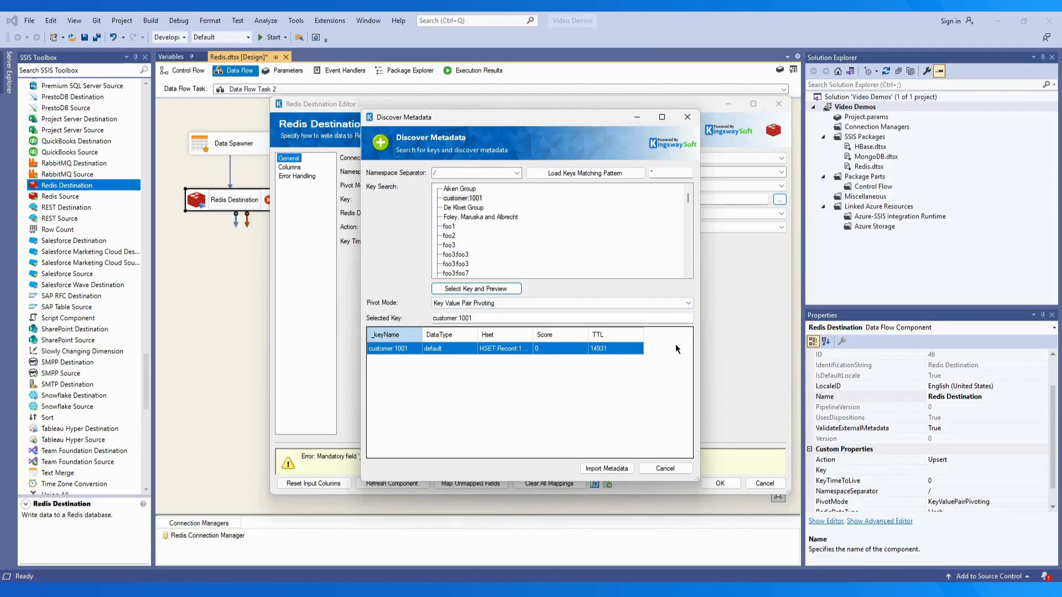
pyautogui.click(603, 468)
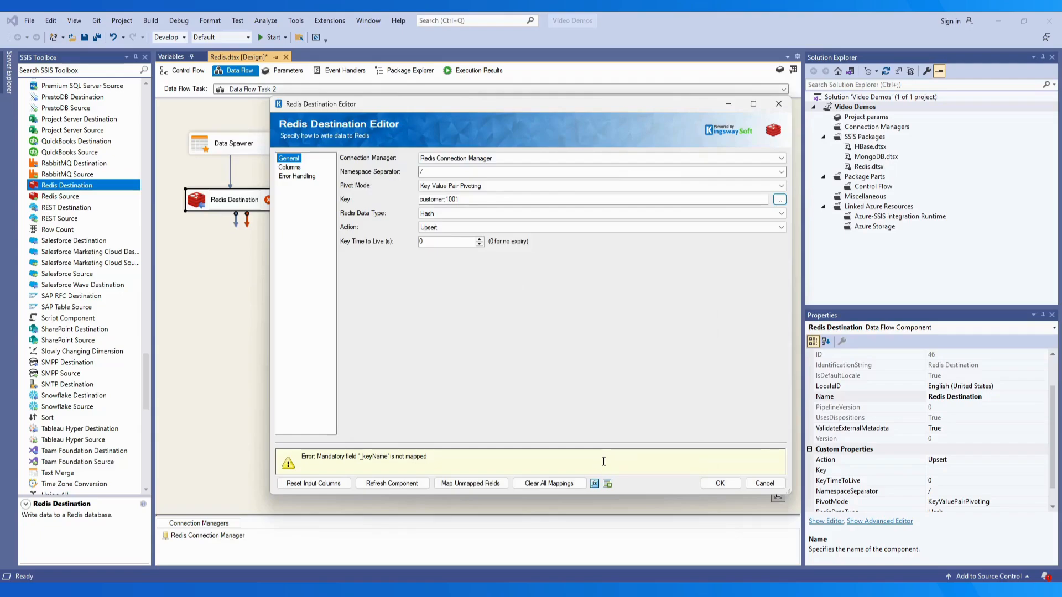
pyautogui.click(781, 213)
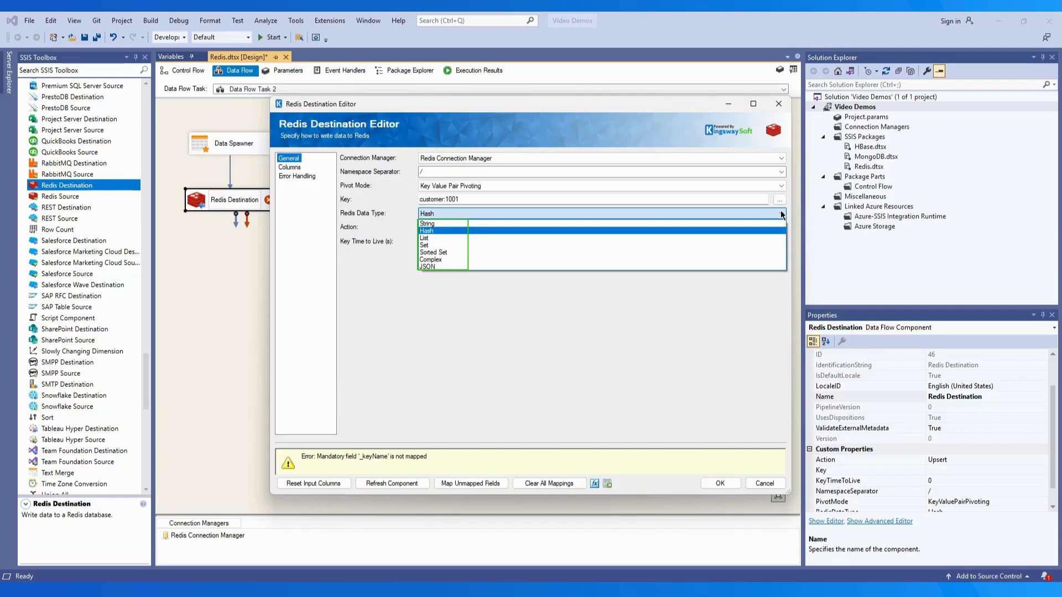
pyautogui.click(781, 213)
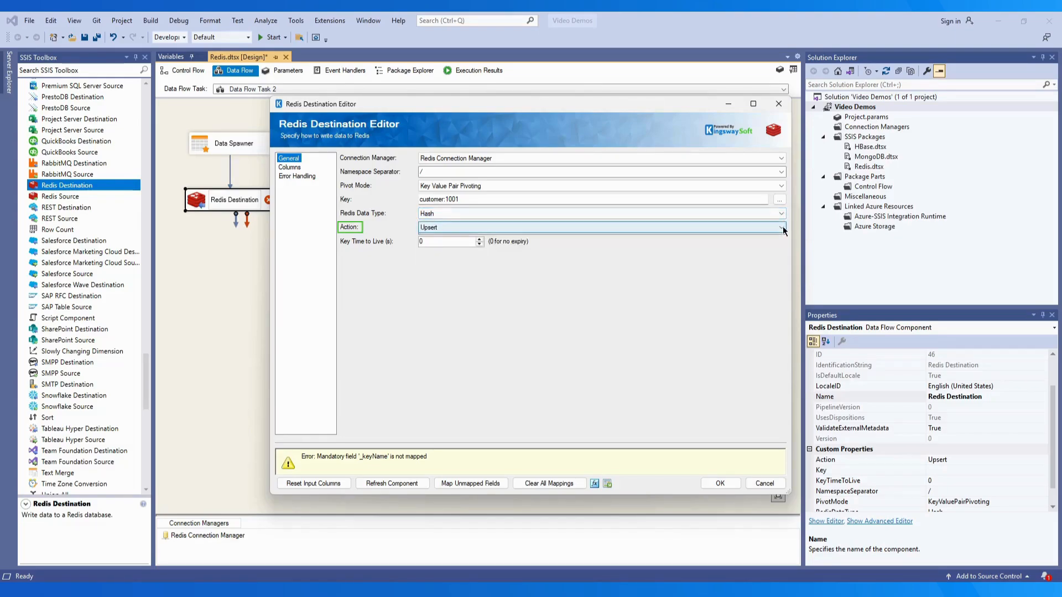
pyautogui.click(781, 228)
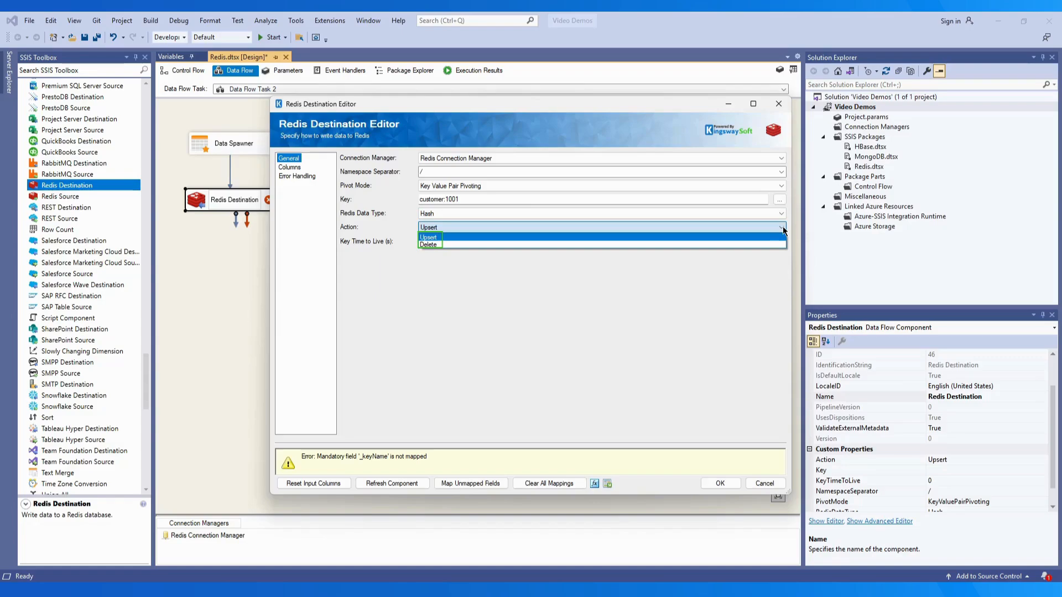
pyautogui.click(783, 230)
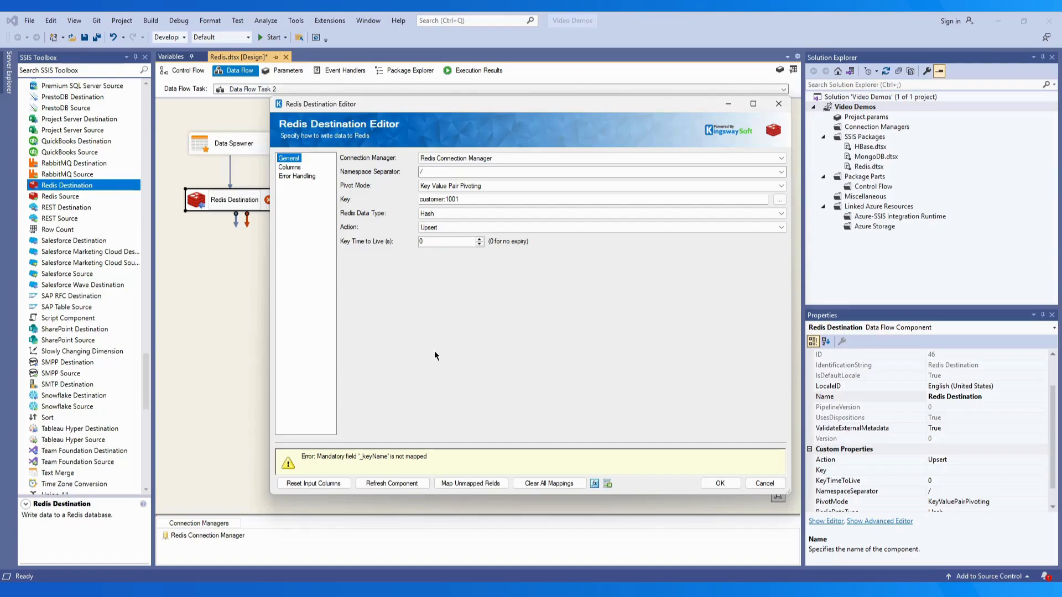
# Browse the Property Expressions Editor's property list without changes, then generate metadata documentation
pyautogui.click(592, 483)
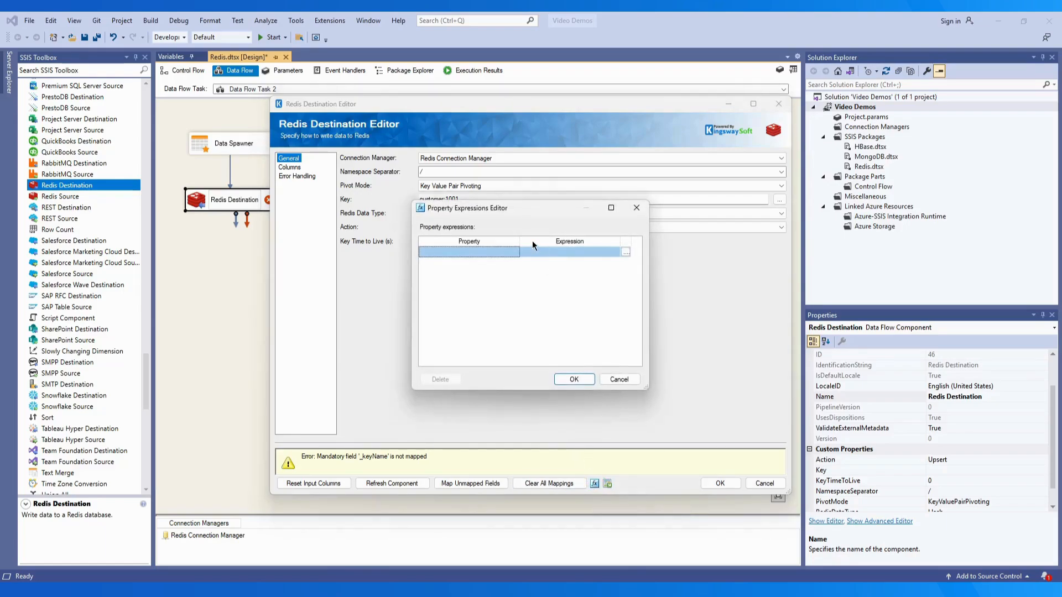
pyautogui.moveTo(529, 240); pyautogui.dragTo(586, 242)
pyautogui.click(582, 254)
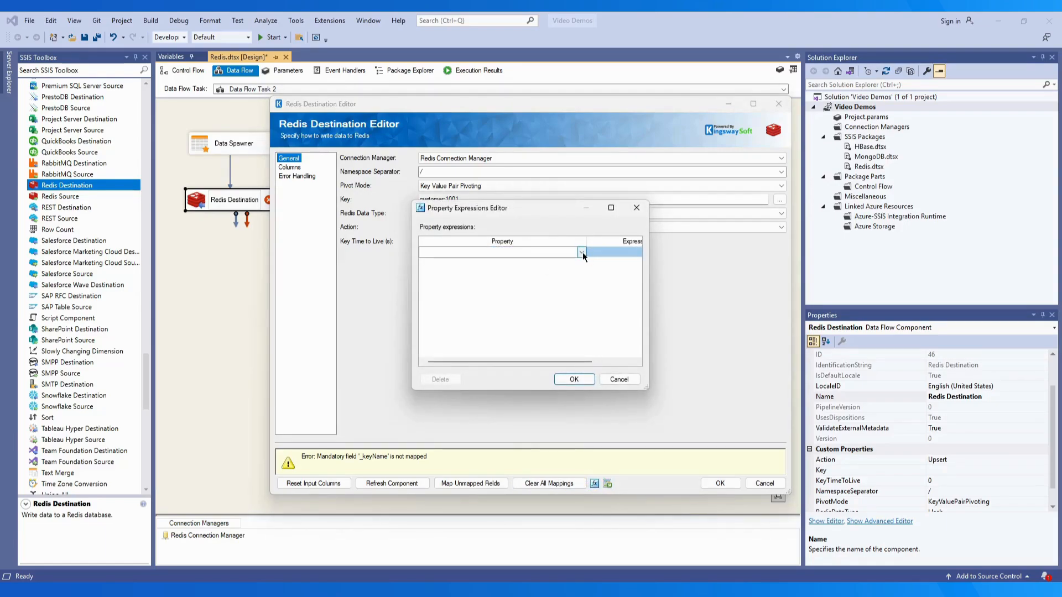
pyautogui.click(582, 252)
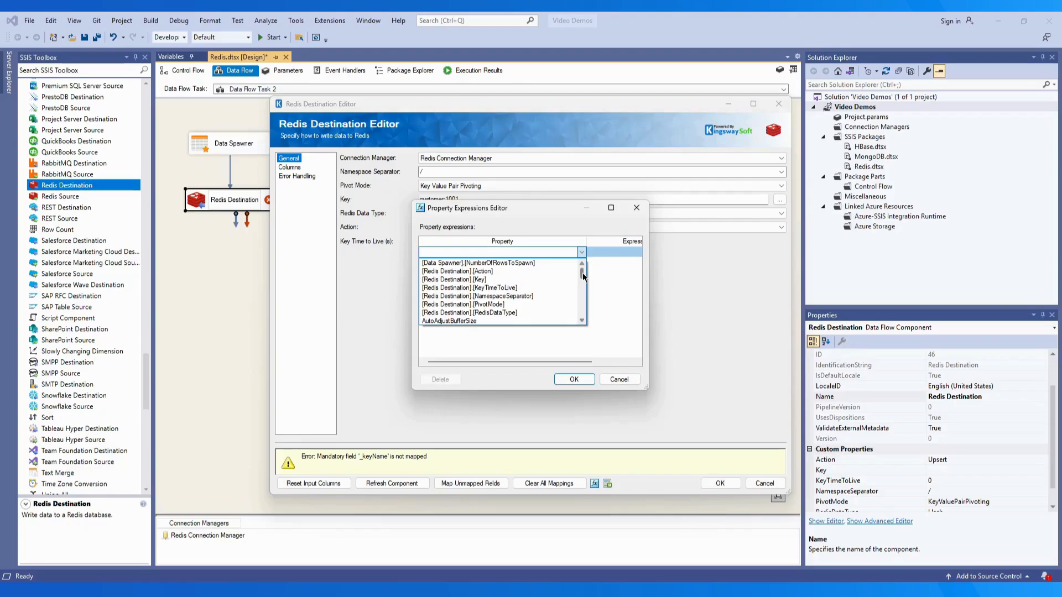
pyautogui.scroll(-1, 582, 273)
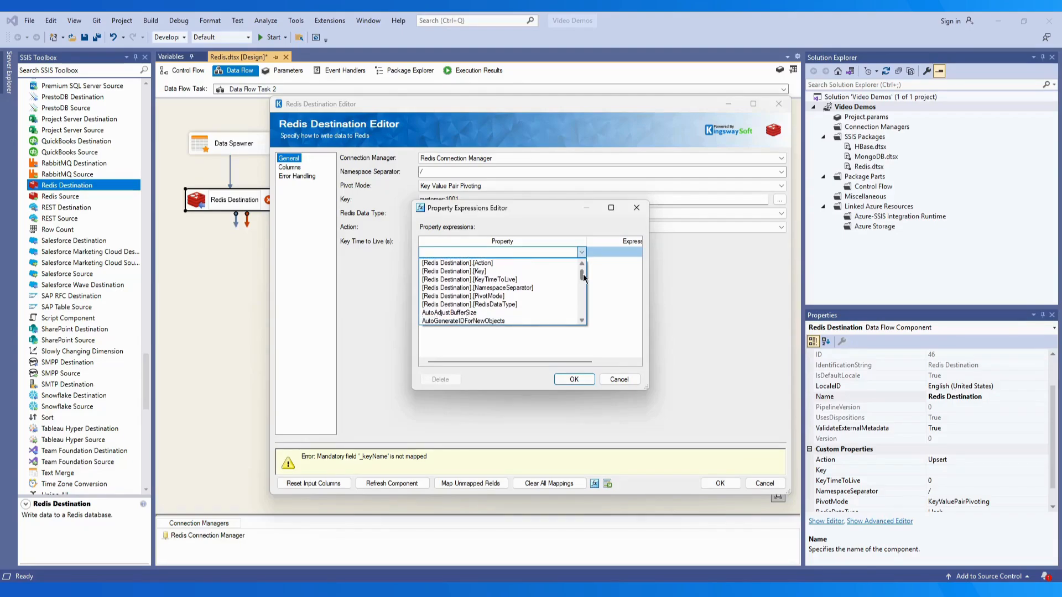
pyautogui.click(616, 332)
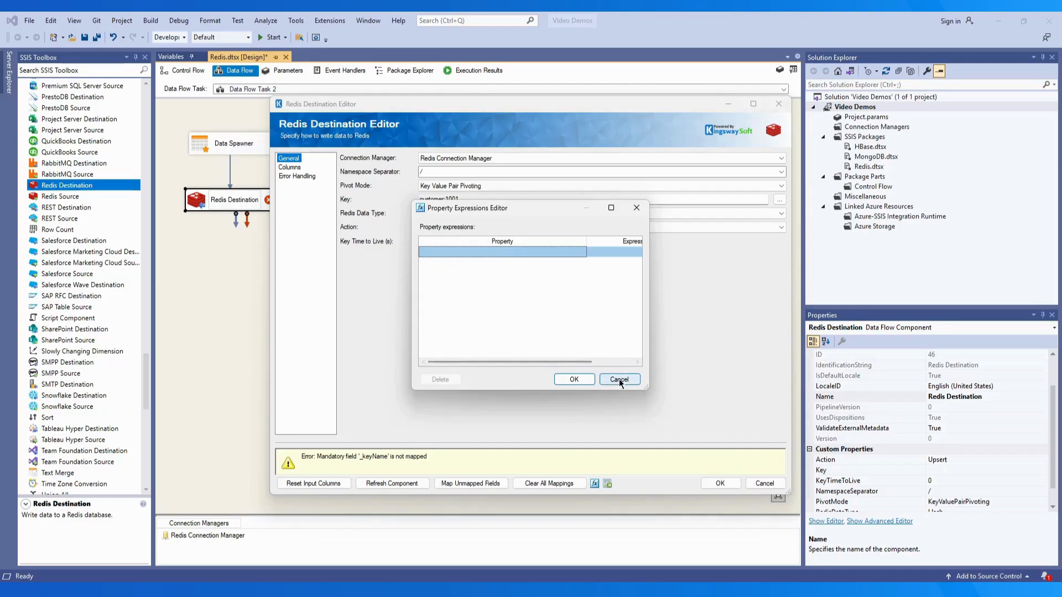
pyautogui.click(619, 380)
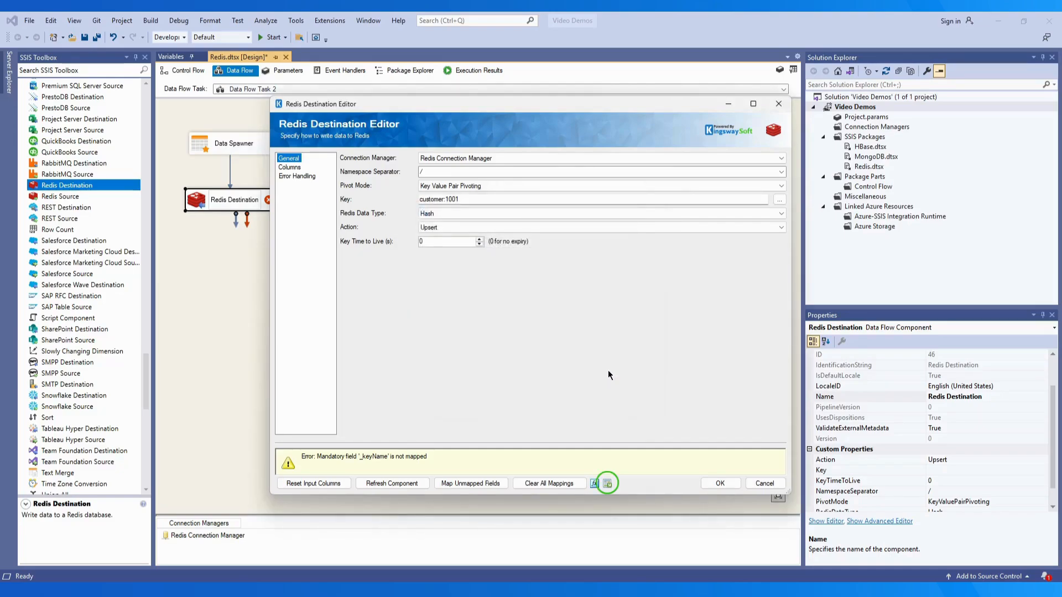
pyautogui.click(606, 483)
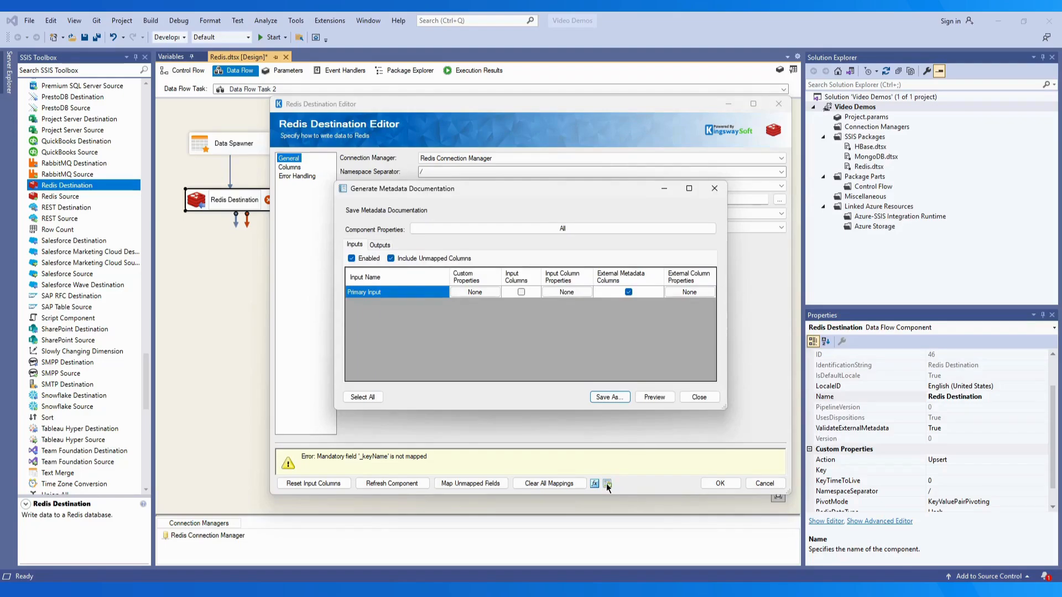
# Close the metadata documentation window and show the editor's Columns mapping page
pyautogui.click(700, 397)
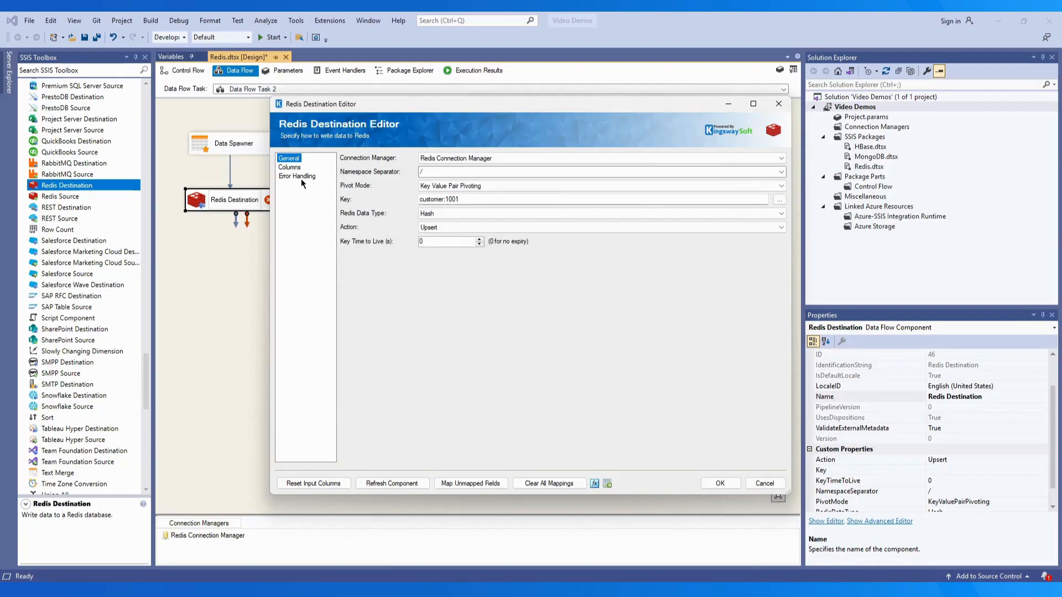
pyautogui.click(289, 167)
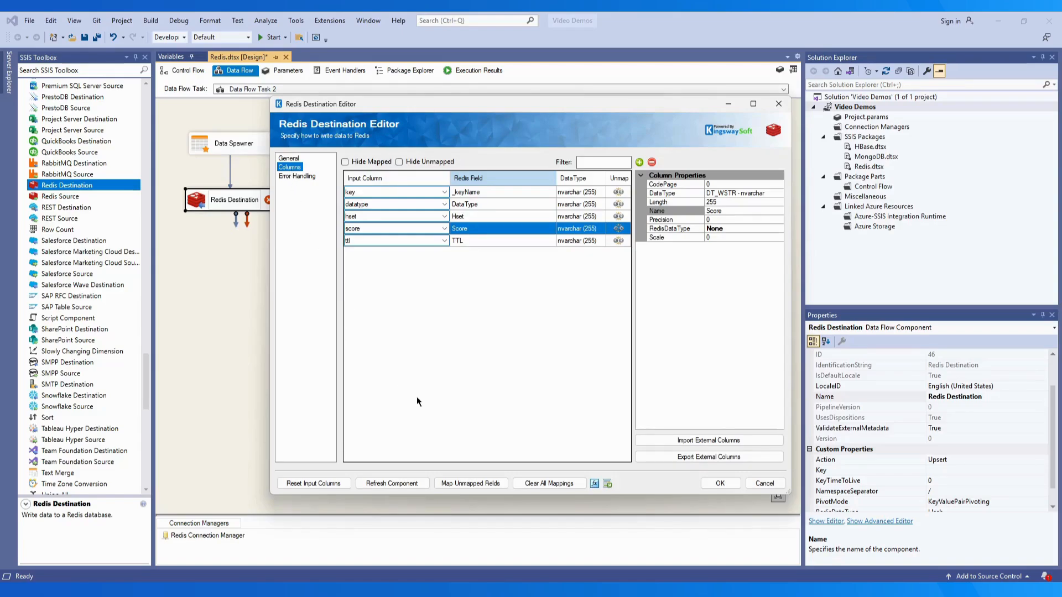
# Clear and auto-map the column mappings, try filtering by 'score', then show unmapped fields too
pyautogui.click(543, 483)
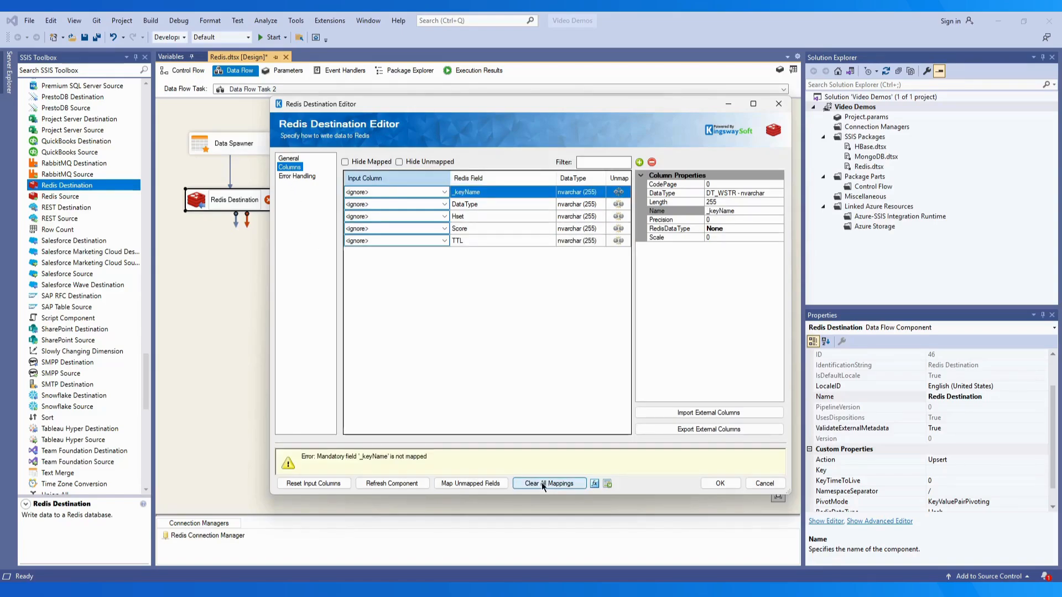
pyautogui.click(471, 483)
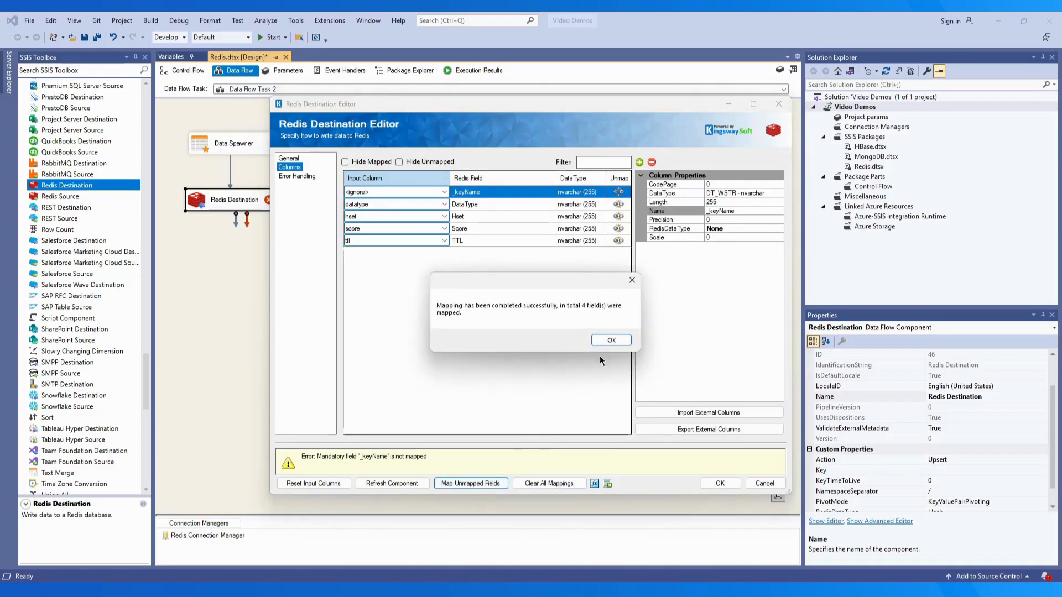
pyautogui.click(607, 340)
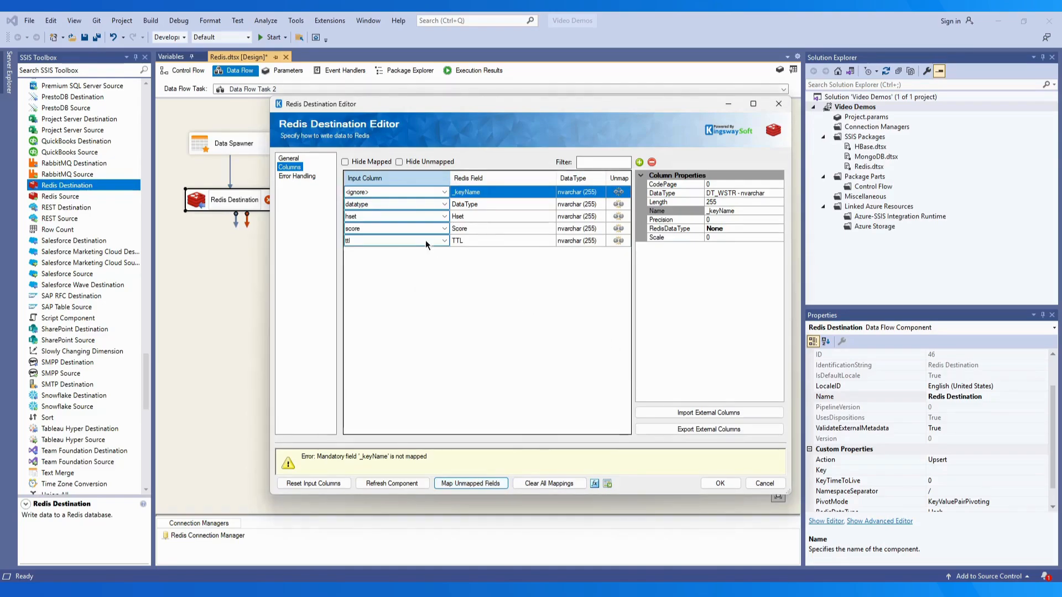
pyautogui.click(344, 162)
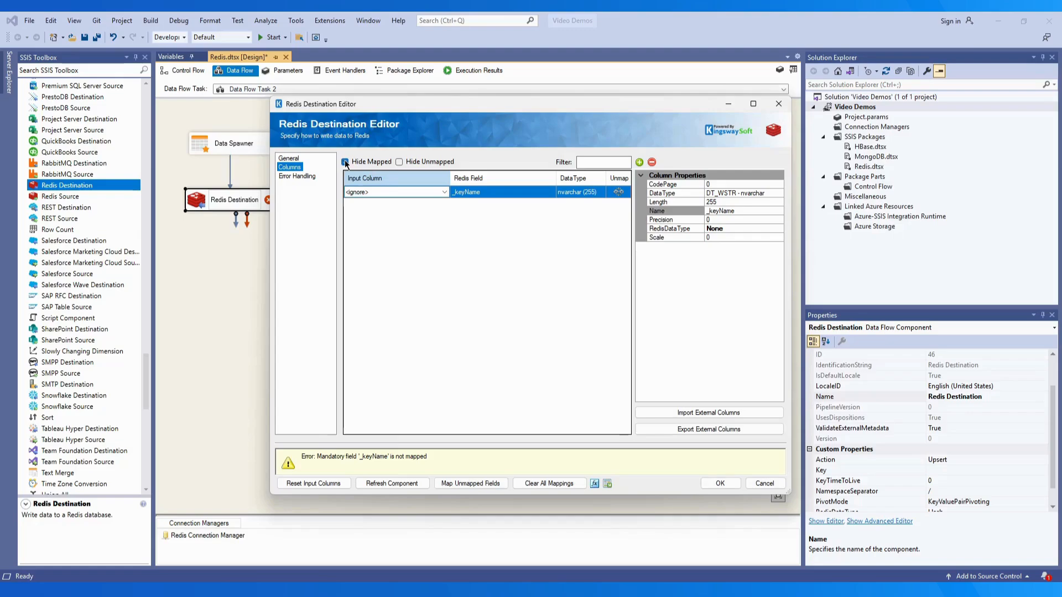
pyautogui.click(399, 162)
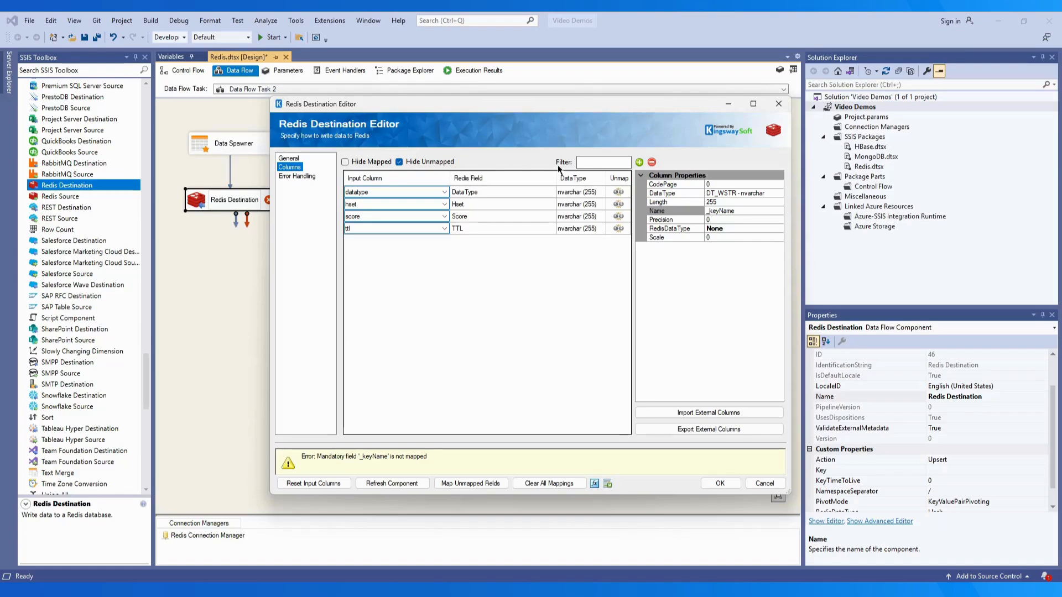
pyautogui.write('score')
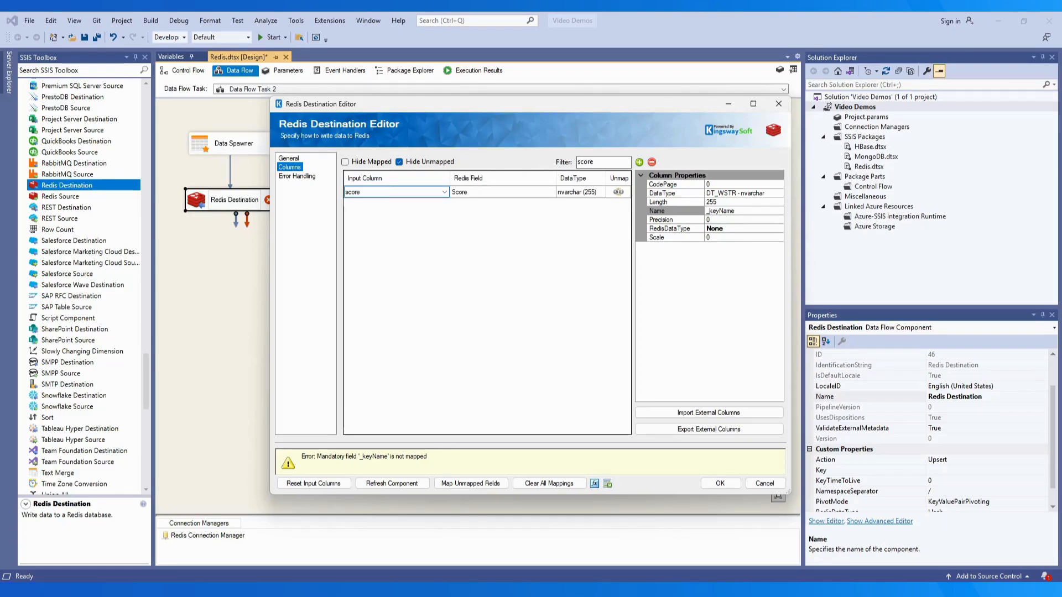
pyautogui.press('BackSpace')
pyautogui.press('BackSpace')
pyautogui.press('BackSpace')
pyautogui.press('BackSpace')
pyautogui.press('BackSpace')
pyautogui.click(400, 162)
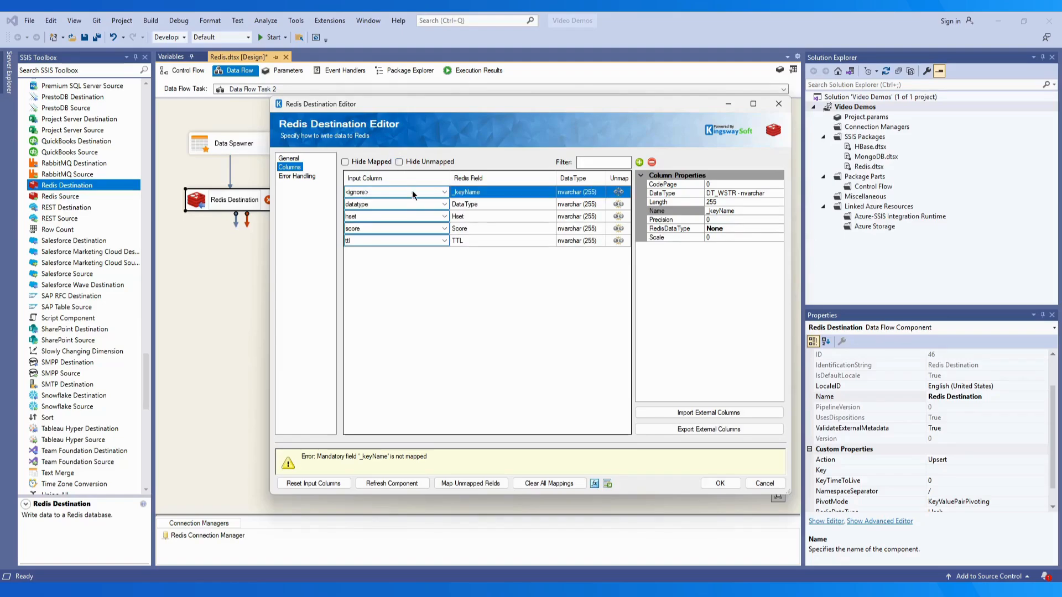
# Map the key input column to _keyName, then add and remove a temporary Column1 field
pyautogui.click(424, 192)
pyautogui.click(428, 209)
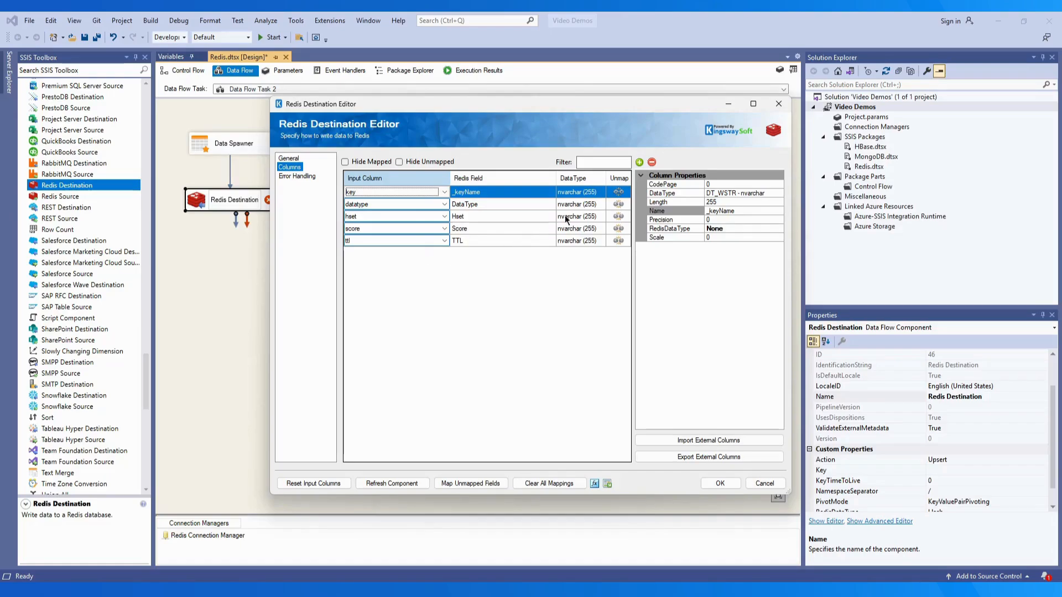
pyautogui.click(640, 162)
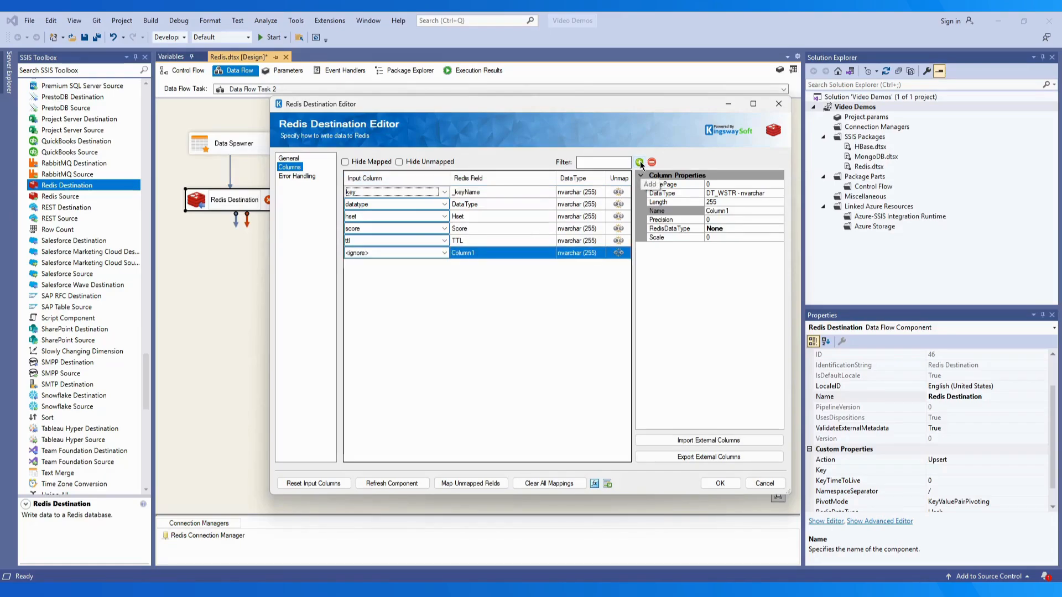
pyautogui.click(651, 162)
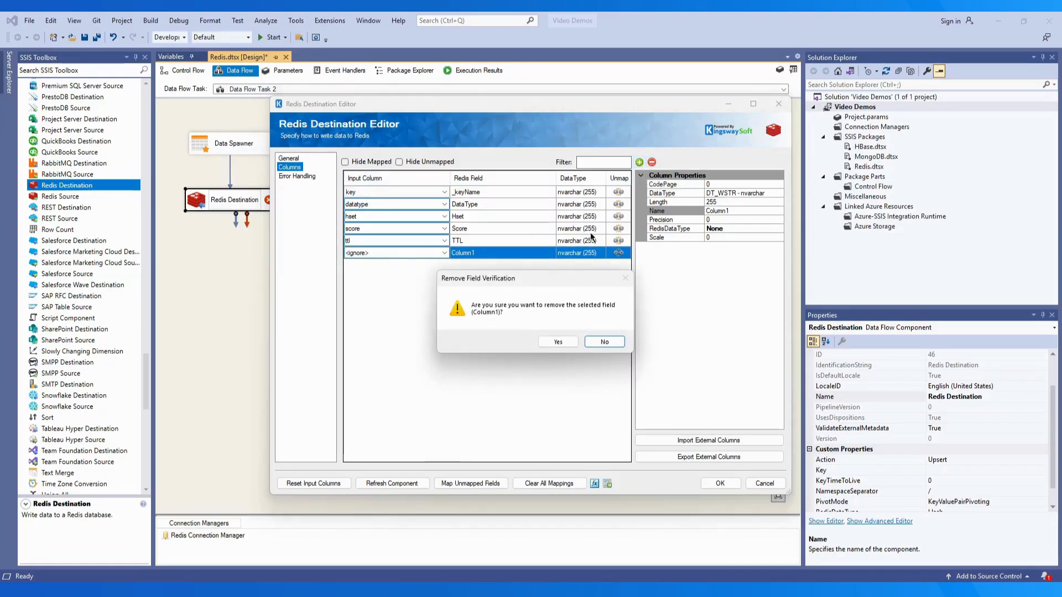
pyautogui.click(555, 341)
pyautogui.click(778, 193)
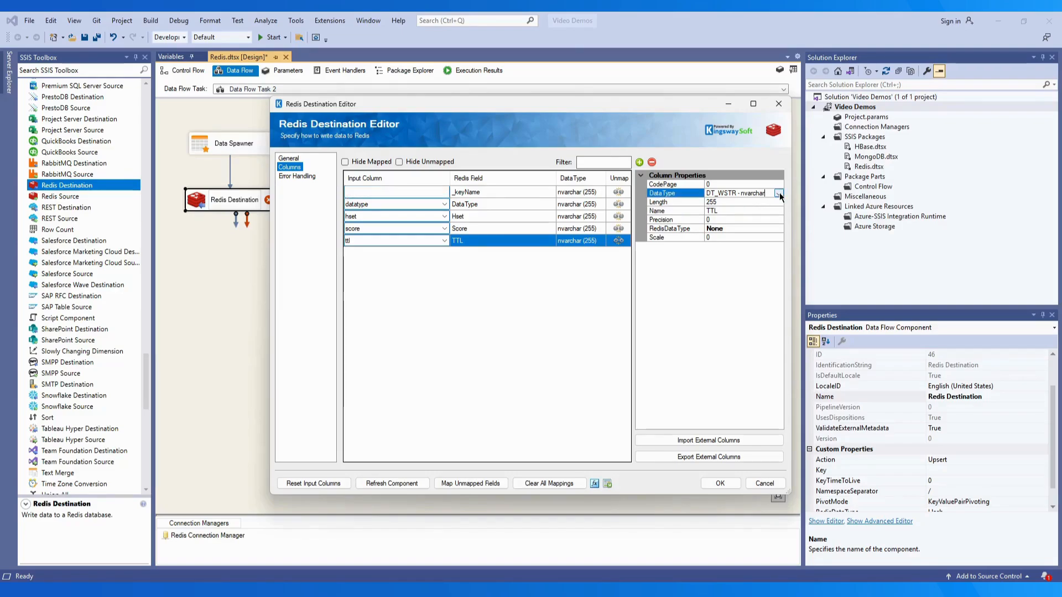
pyautogui.click(778, 192)
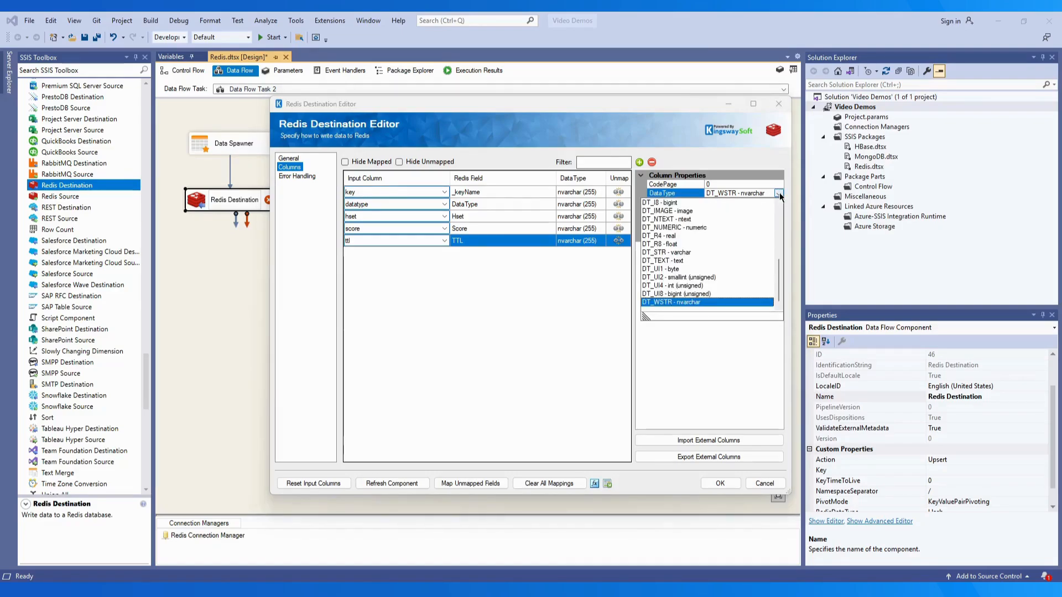
pyautogui.click(779, 192)
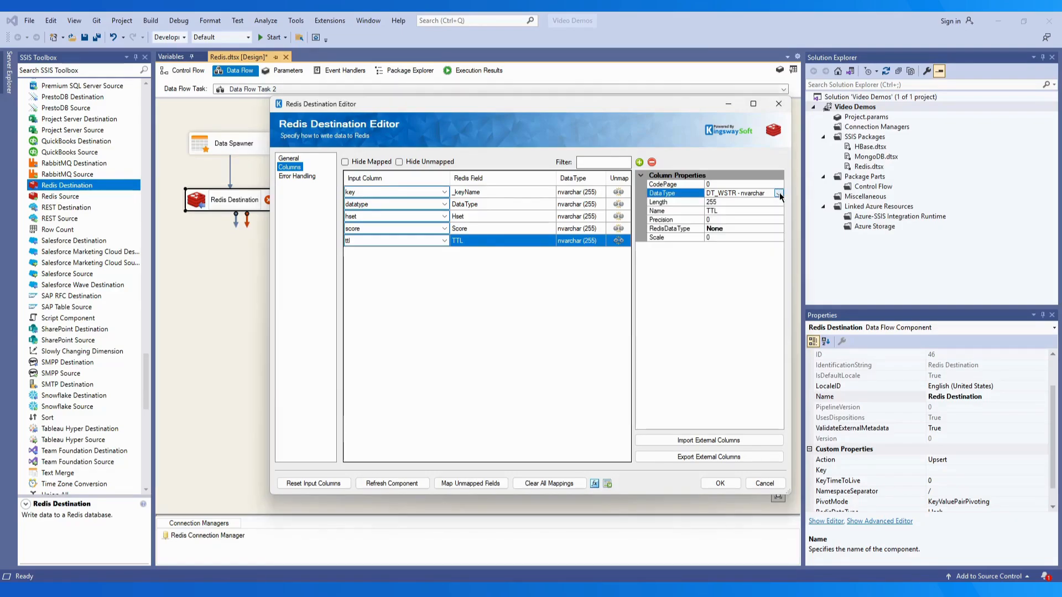
pyautogui.click(774, 228)
pyautogui.click(778, 229)
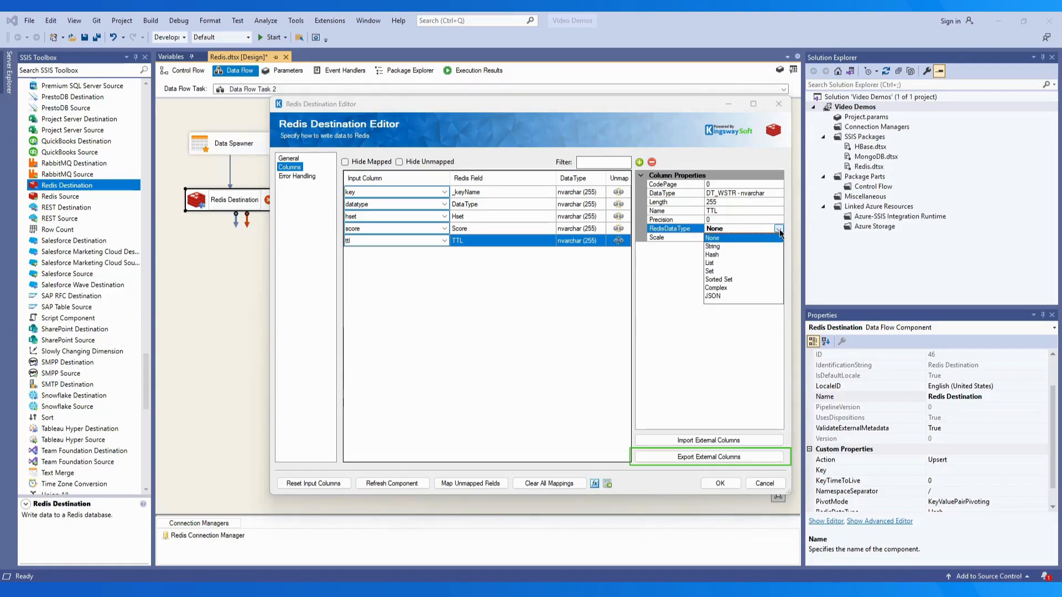
pyautogui.click(778, 229)
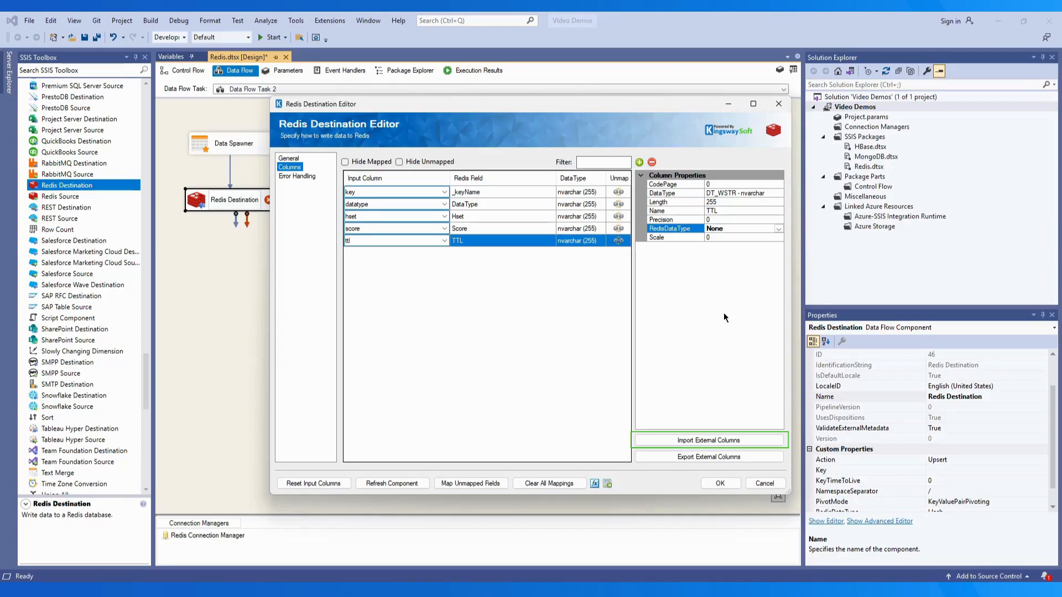
# Redirect failing rows to the error output, include _isNew in the default output, and save
pyautogui.click(299, 176)
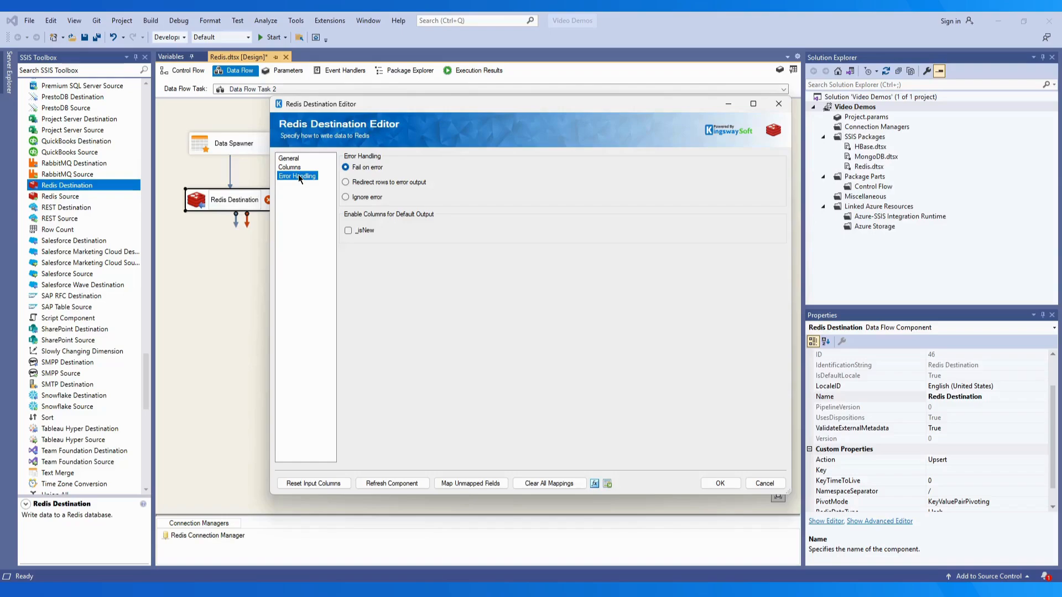
pyautogui.click(346, 182)
pyautogui.click(348, 233)
pyautogui.click(718, 483)
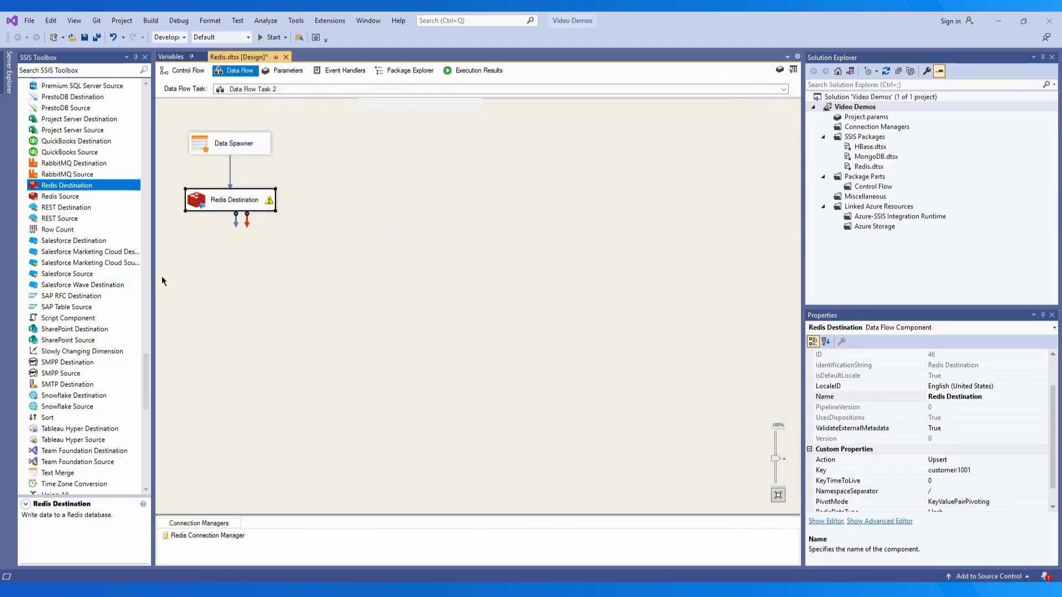
# Search the toolbox for 'dummy' and place two Dummy Destinations below Redis Destination
pyautogui.click(66, 70)
pyautogui.write('dummy')
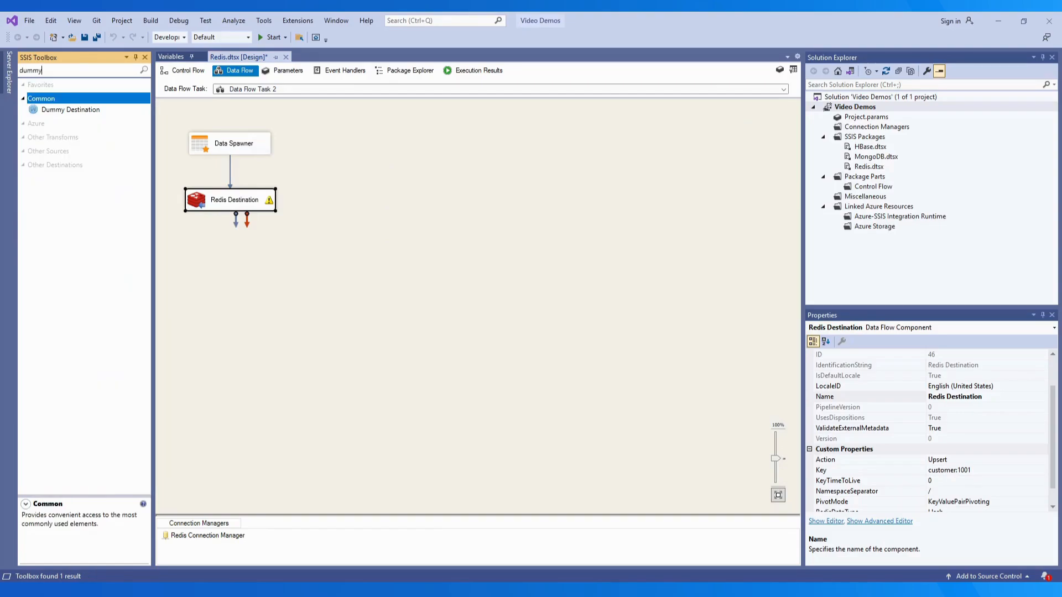
pyautogui.moveTo(60, 110); pyautogui.dragTo(281, 256)
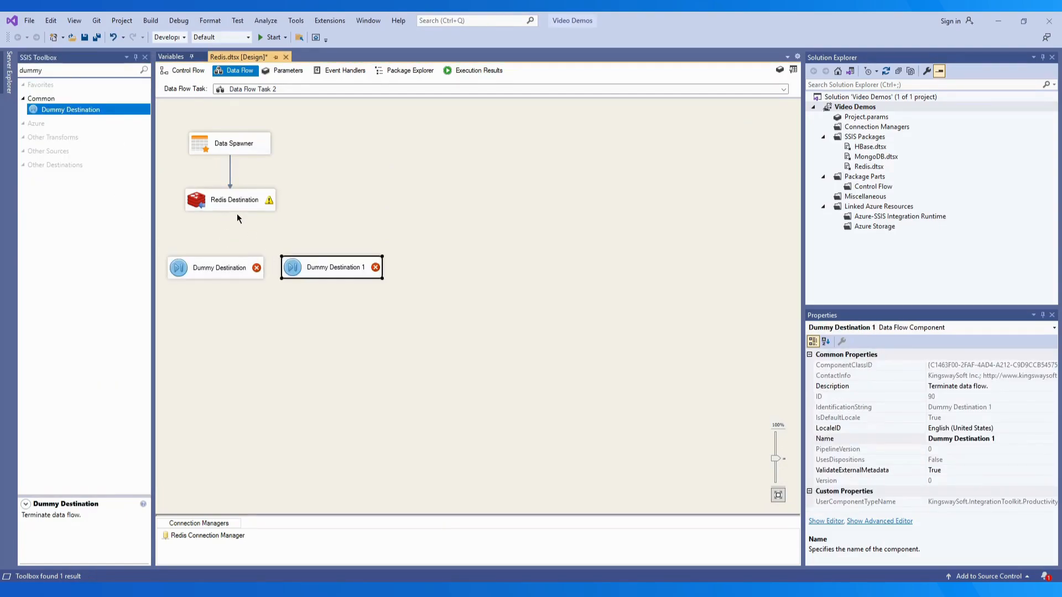
# Connect the default output to Dummy Destination and the Redirect-row error output to Dummy Destination 1
pyautogui.click(232, 206)
pyautogui.moveTo(230, 217); pyautogui.dragTo(221, 261)
pyautogui.click(250, 207)
pyautogui.moveTo(245, 217); pyautogui.dragTo(317, 268)
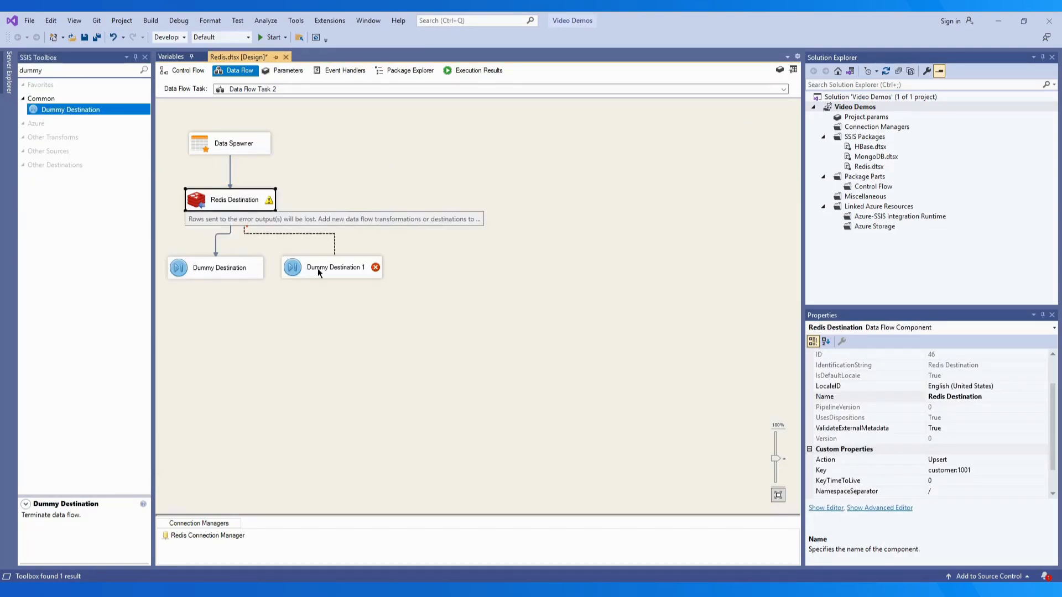
pyautogui.click(613, 398)
pyautogui.click(582, 419)
pyautogui.click(671, 399)
pyautogui.click(636, 427)
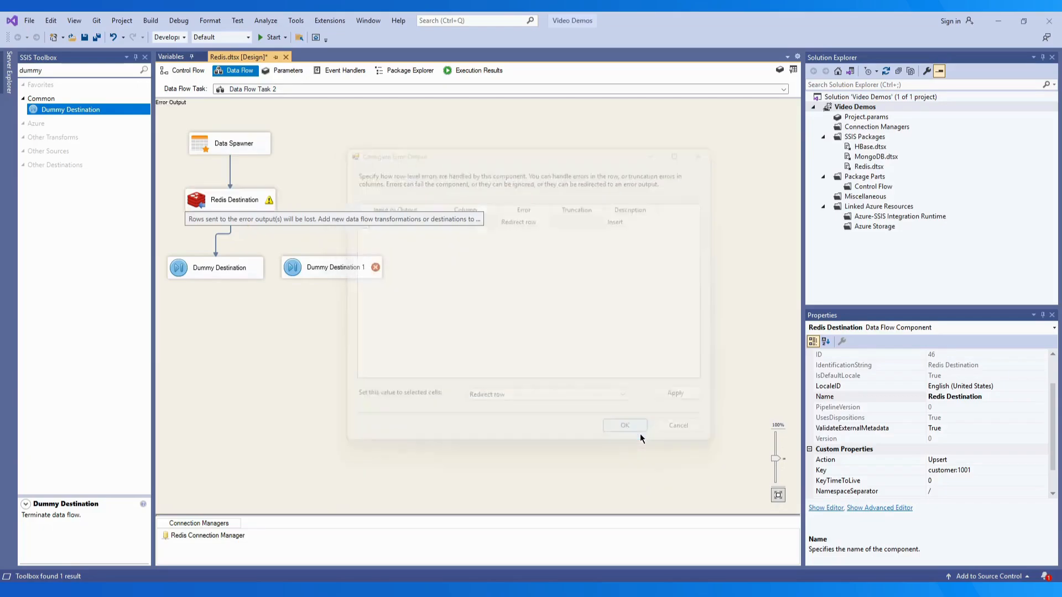
pyautogui.doubleClick(221, 234)
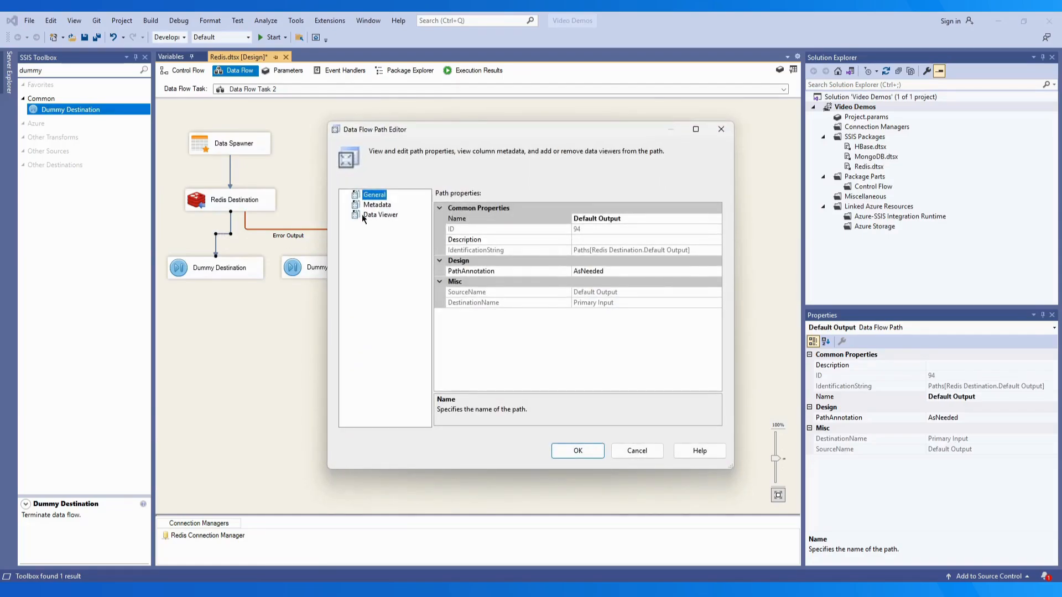
pyautogui.click(374, 206)
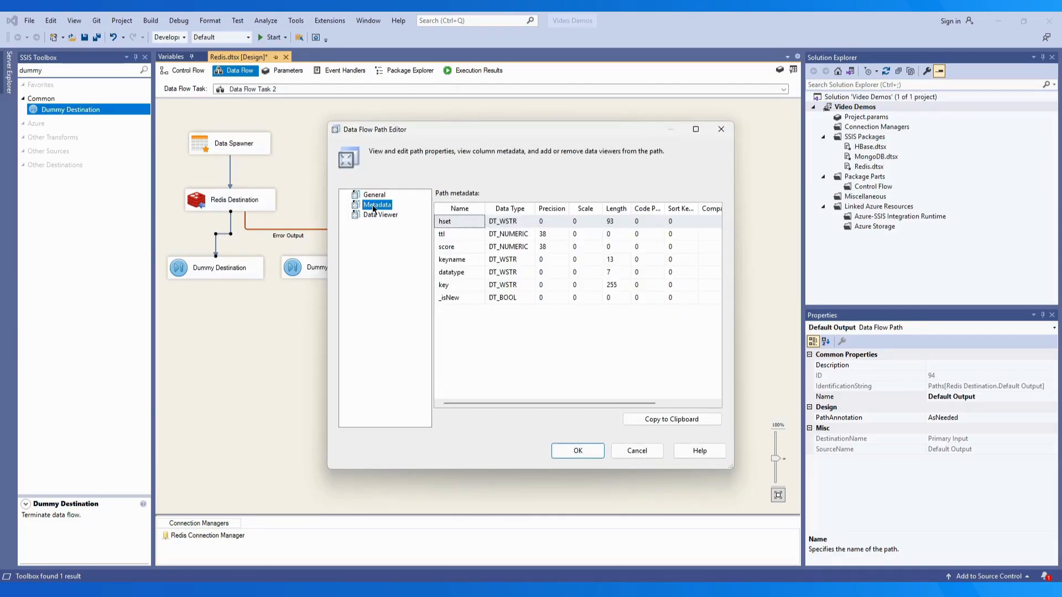
pyautogui.click(472, 298)
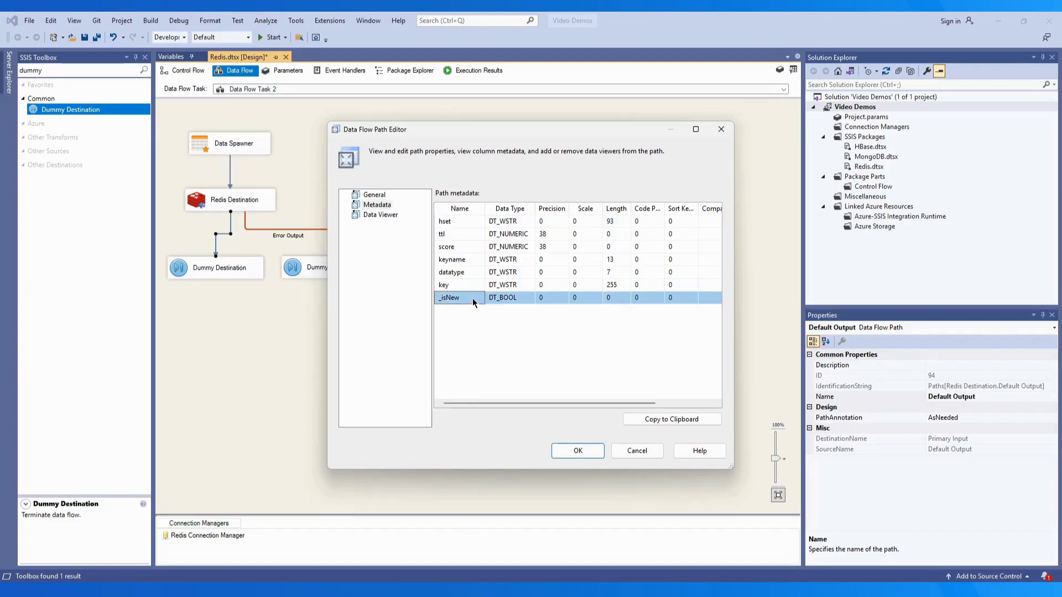
pyautogui.click(645, 453)
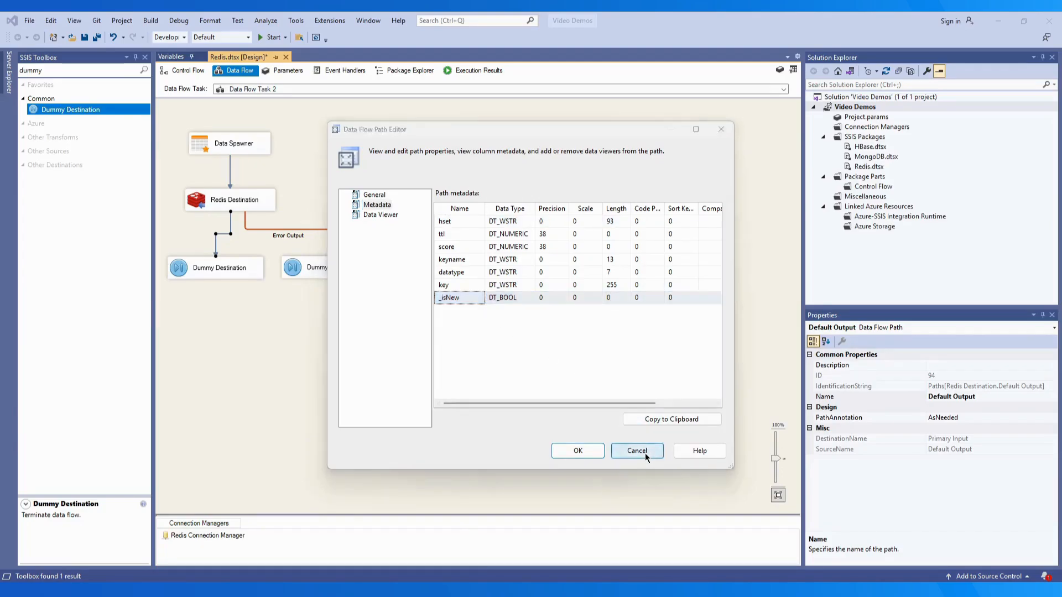
pyautogui.doubleClick(298, 230)
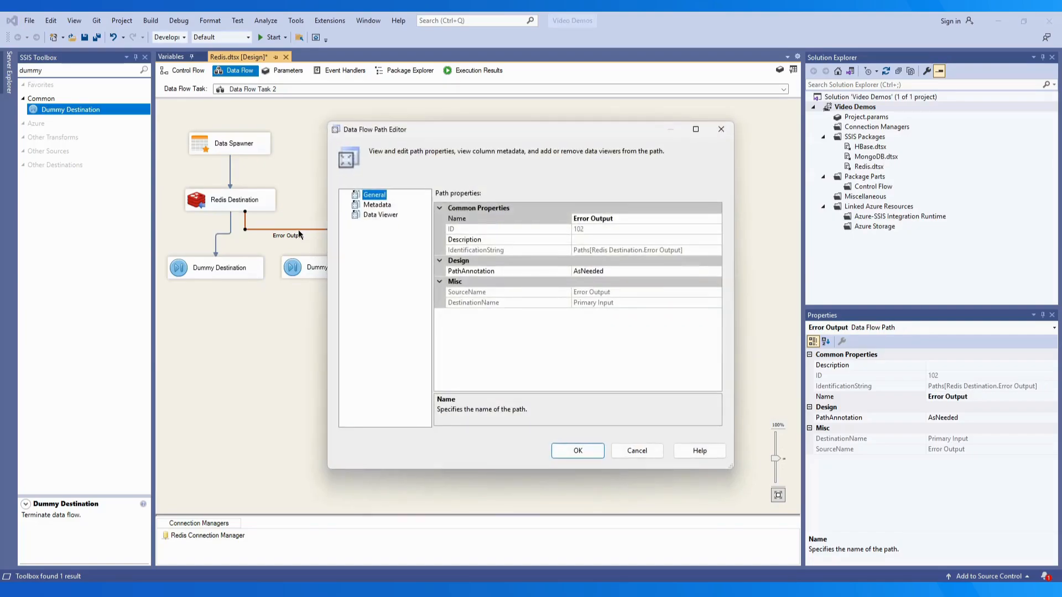
pyautogui.click(374, 208)
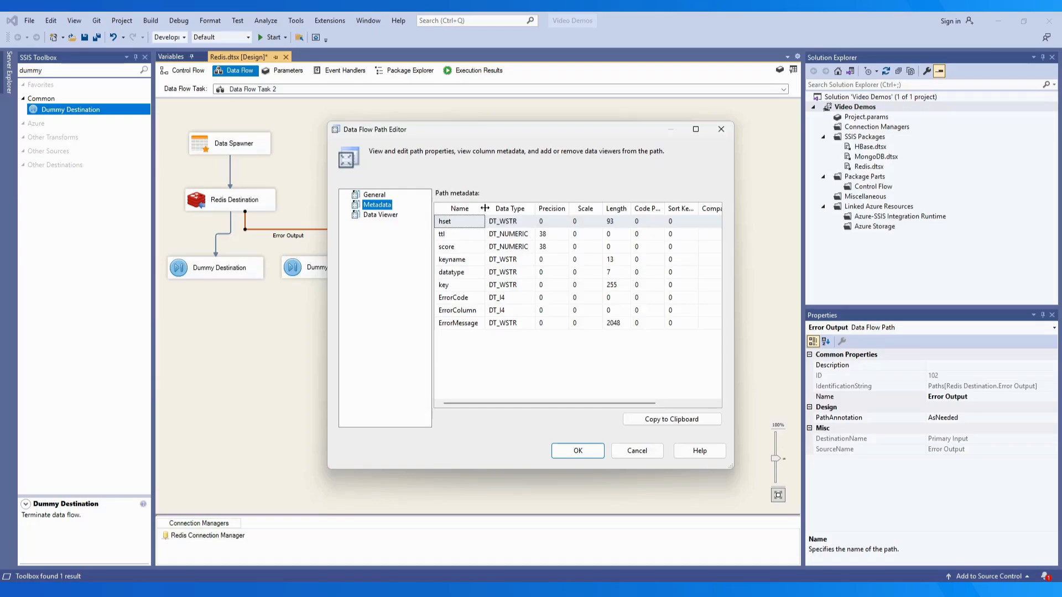
pyautogui.moveTo(484, 209); pyautogui.dragTo(504, 209)
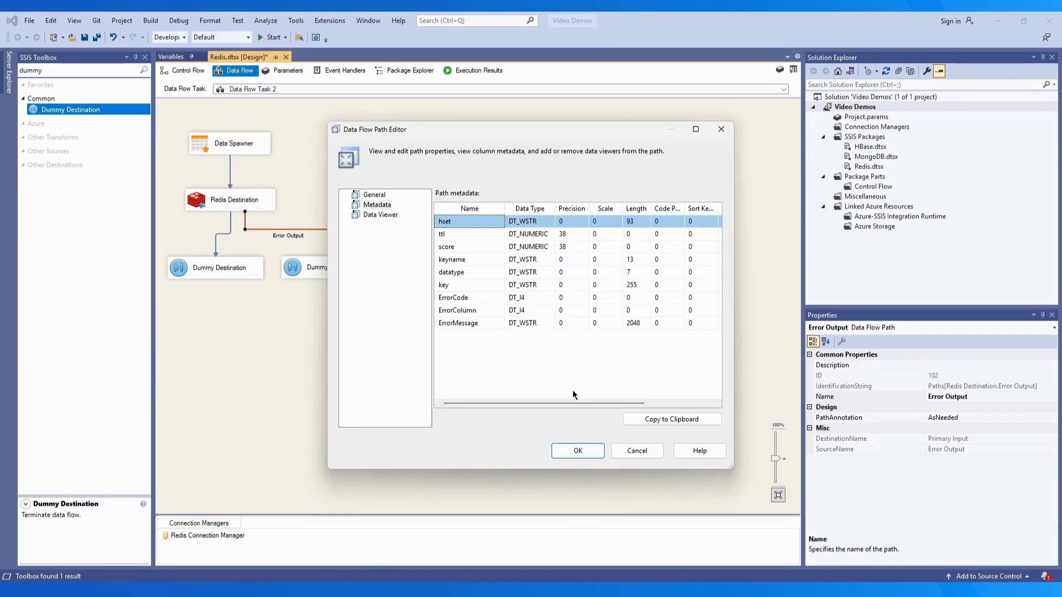
pyautogui.click(575, 452)
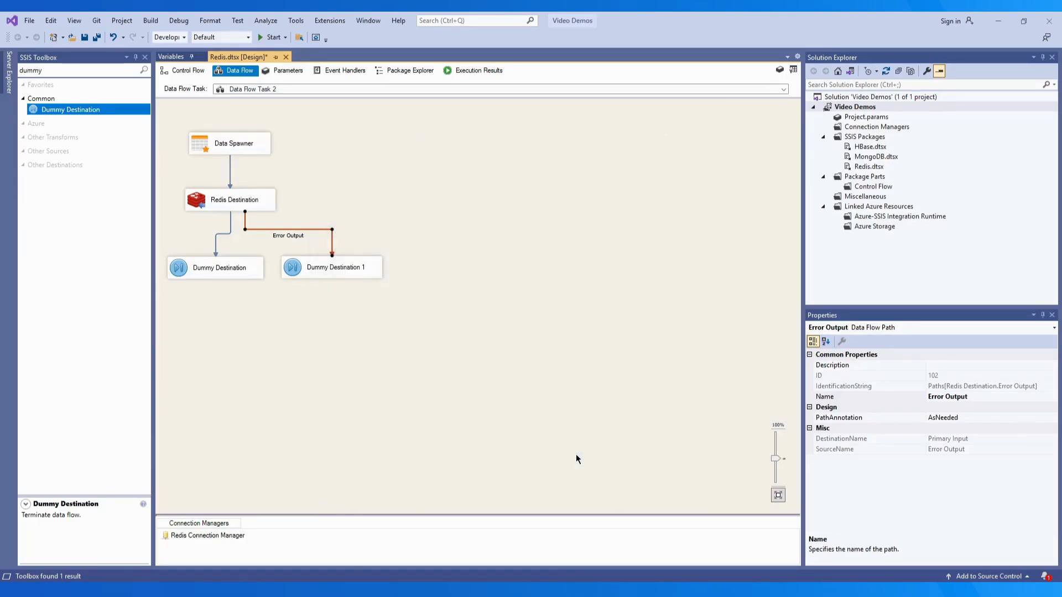